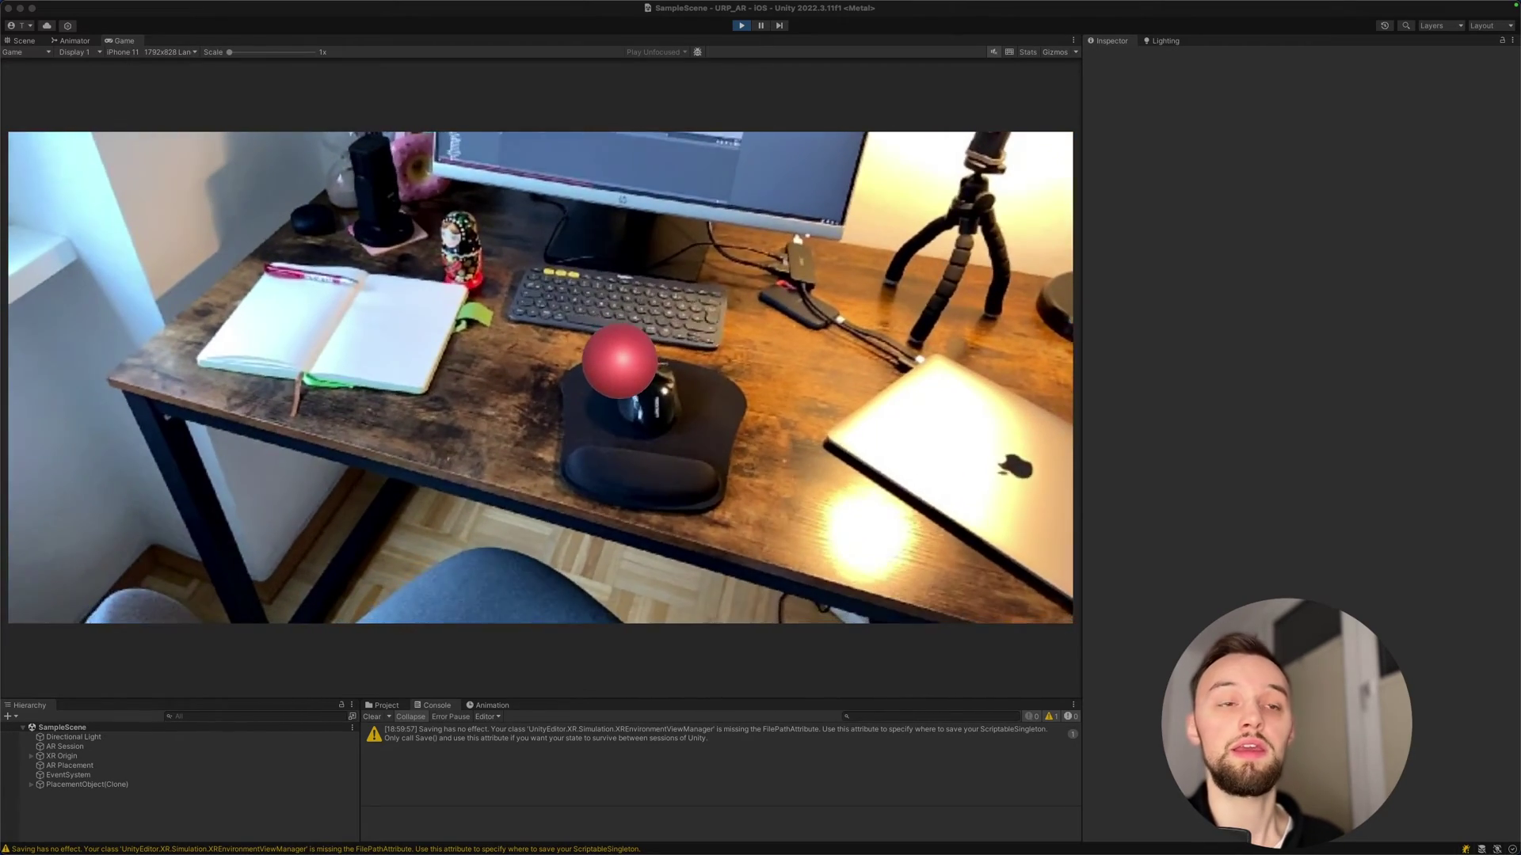
Test the AR placement by adding two more spheres around the laptop on the desk, and stop the running scene
click(1216, 411)
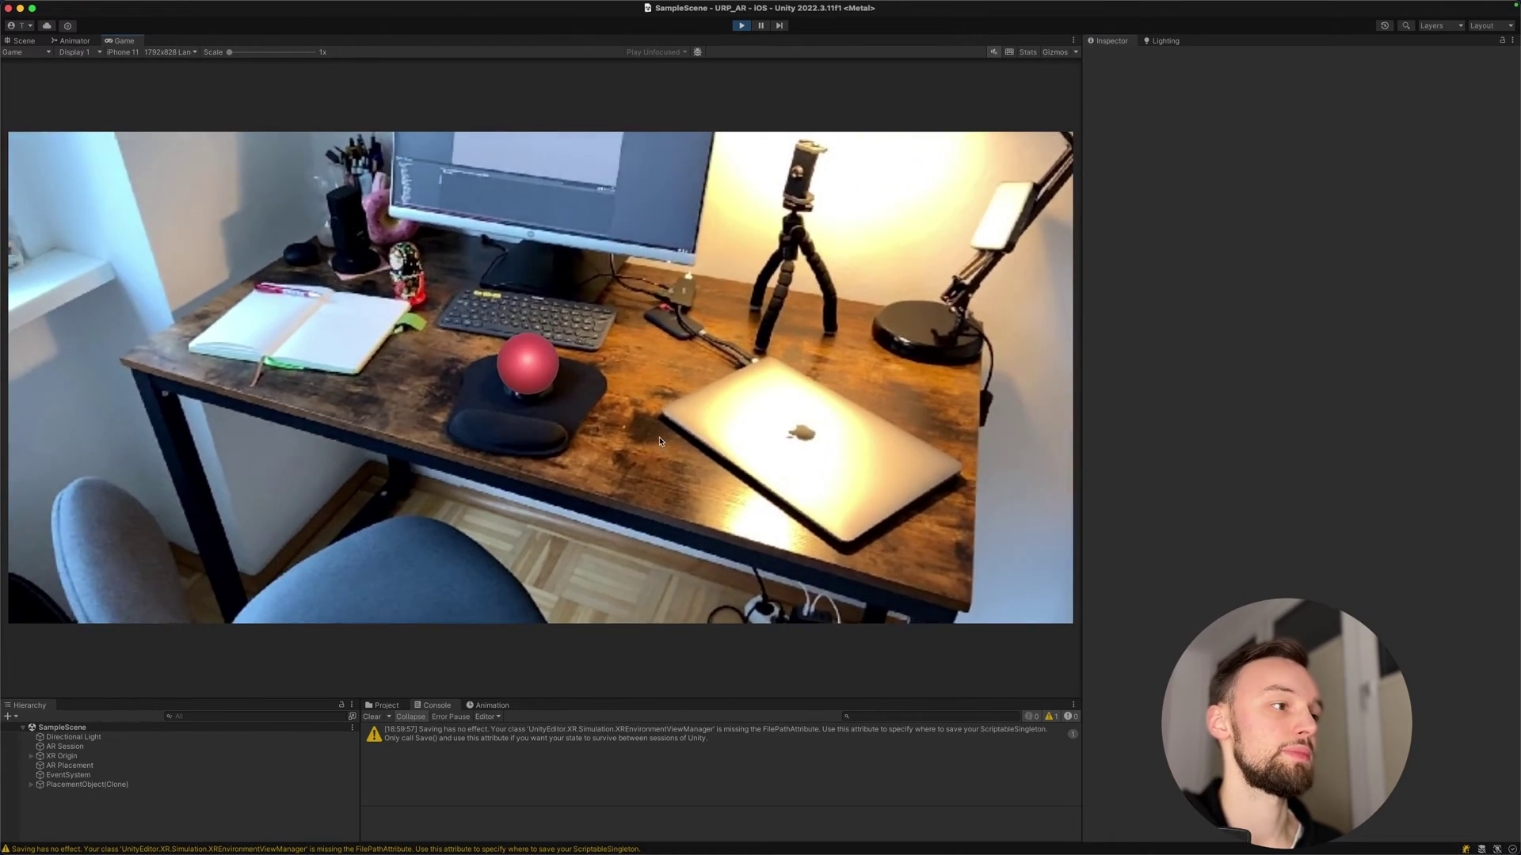
click(800, 456)
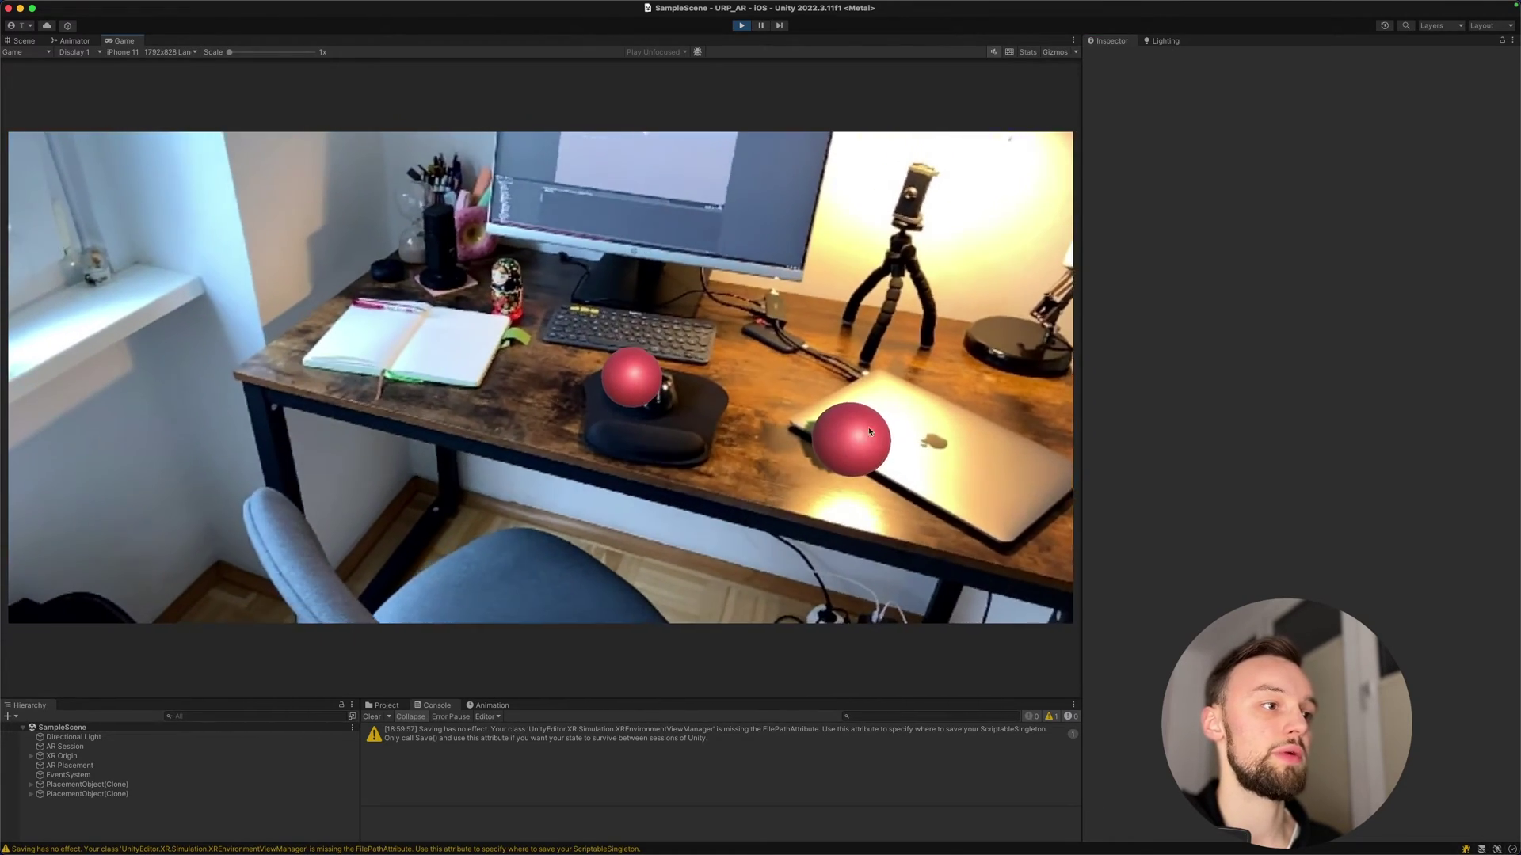
click(987, 444)
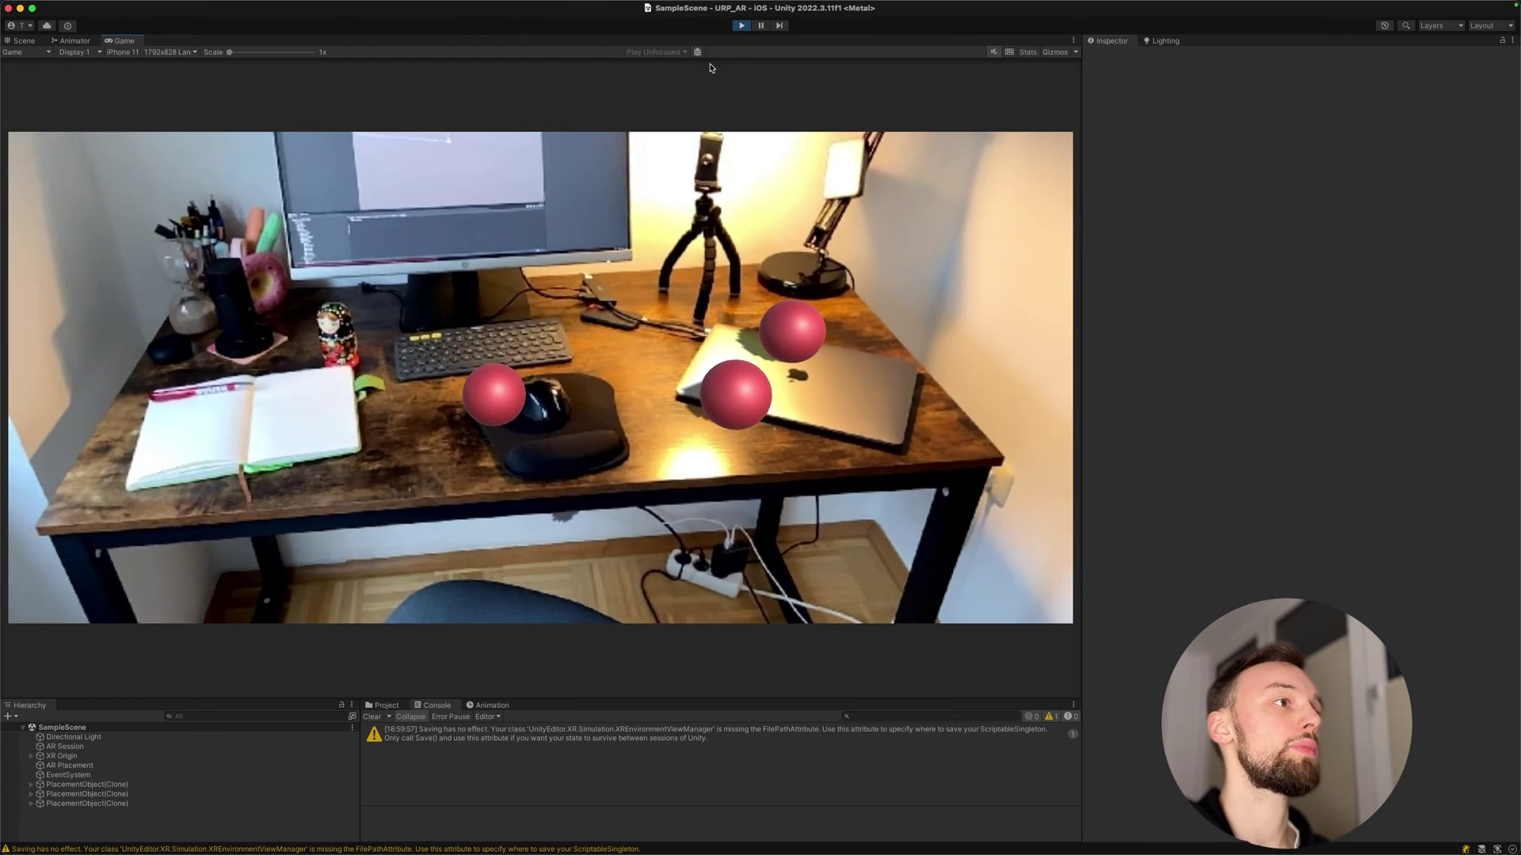
click(741, 26)
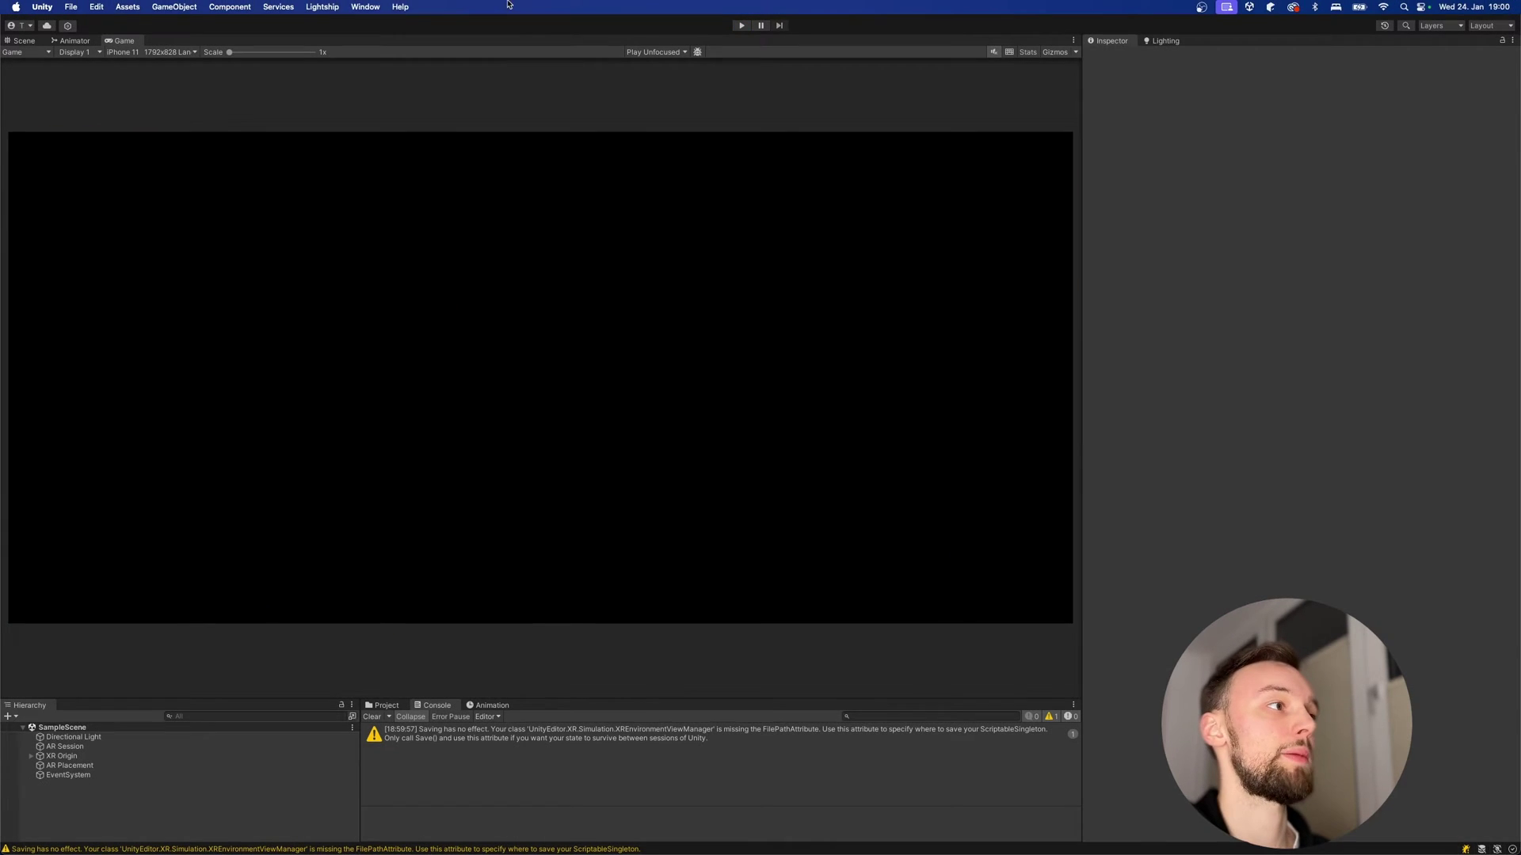
Find the Universal RP package in the Unity Registry and install it
click(373, 7)
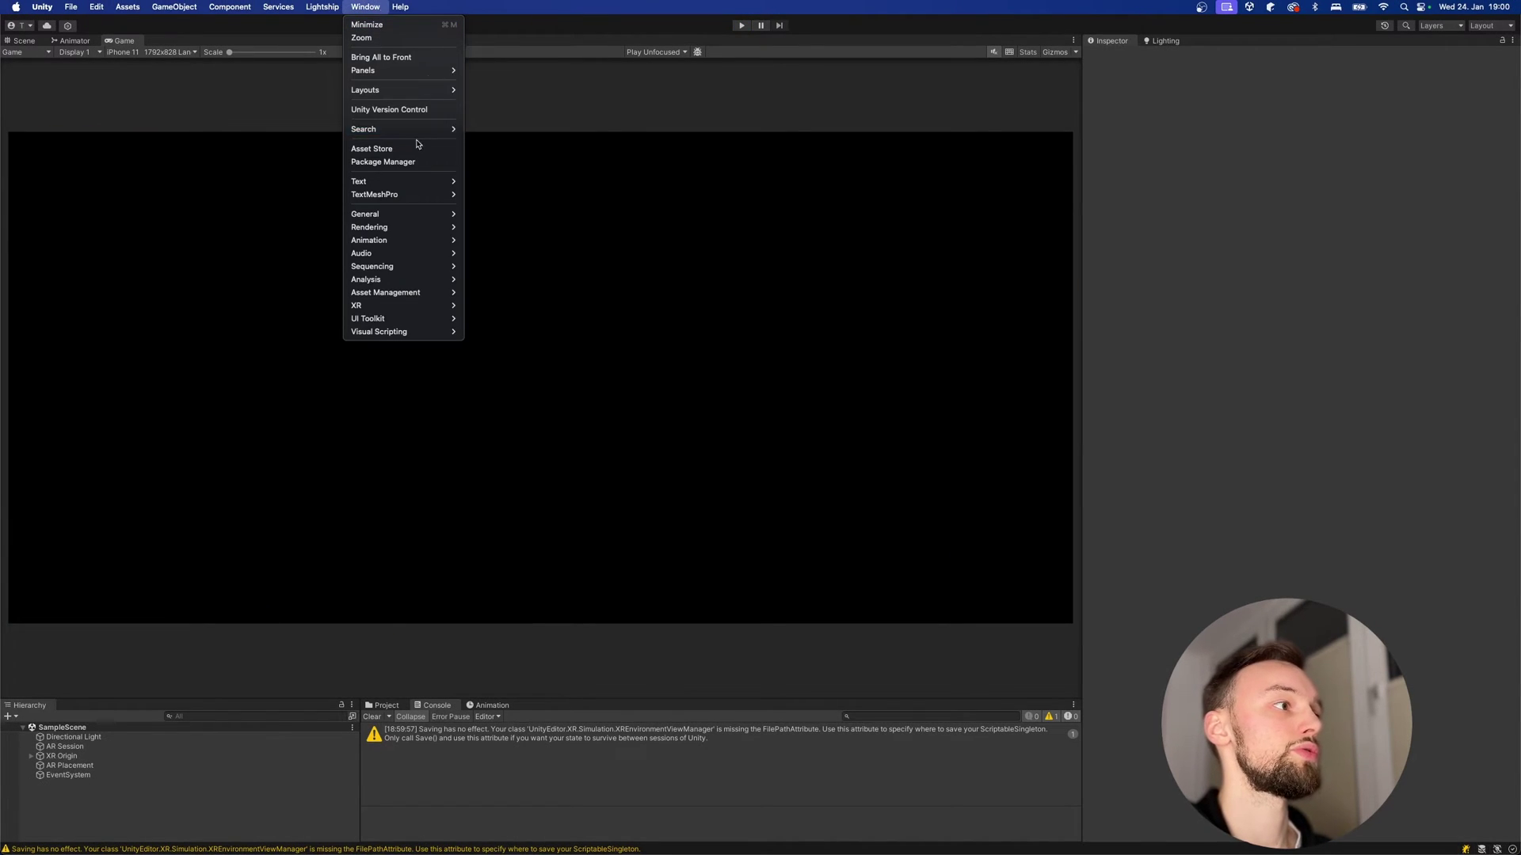
click(405, 162)
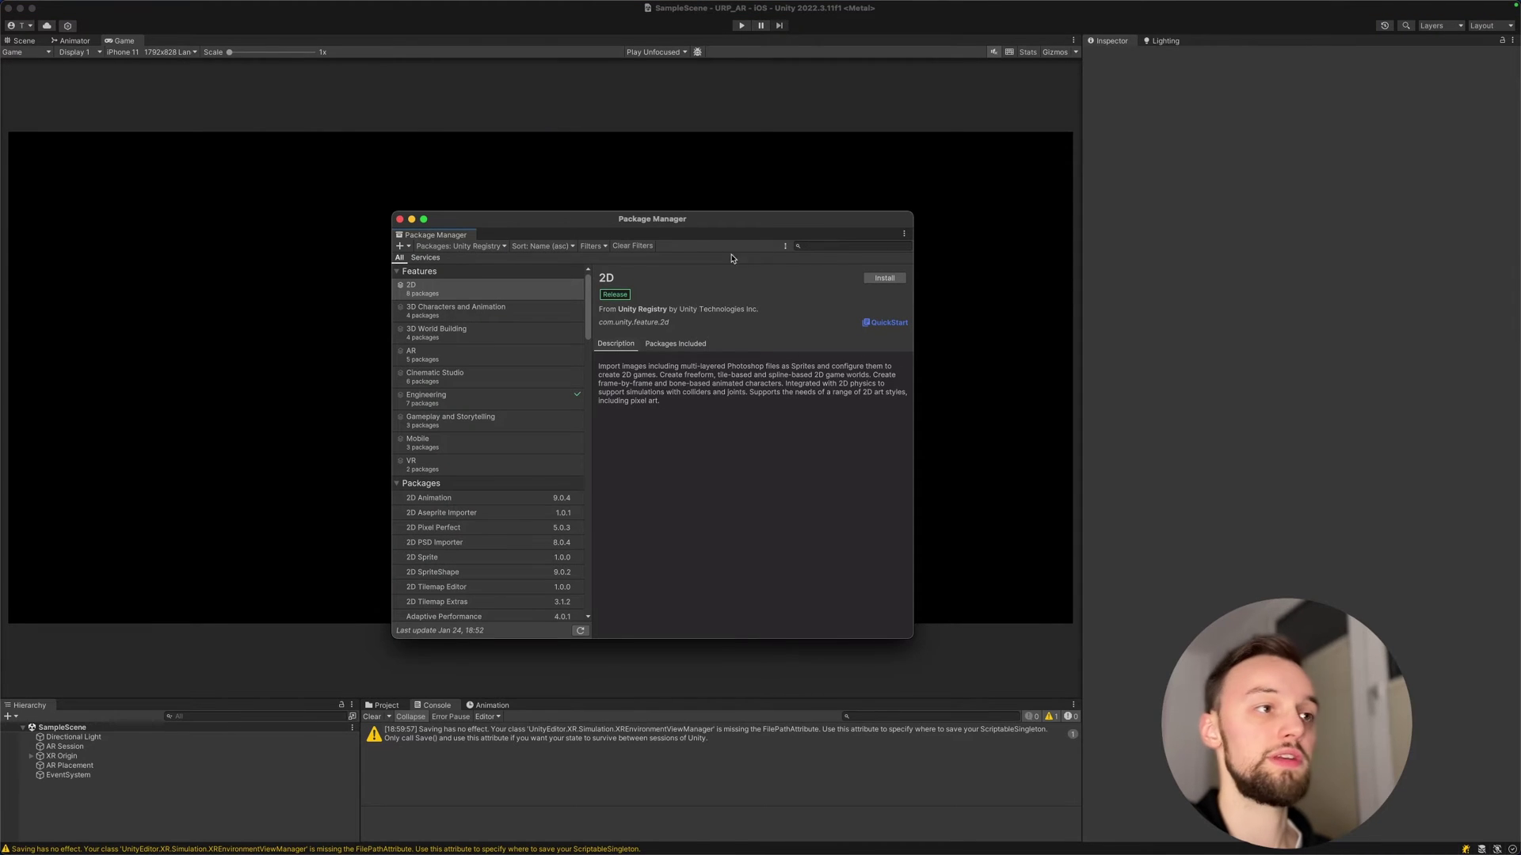
click(807, 247)
text(u)
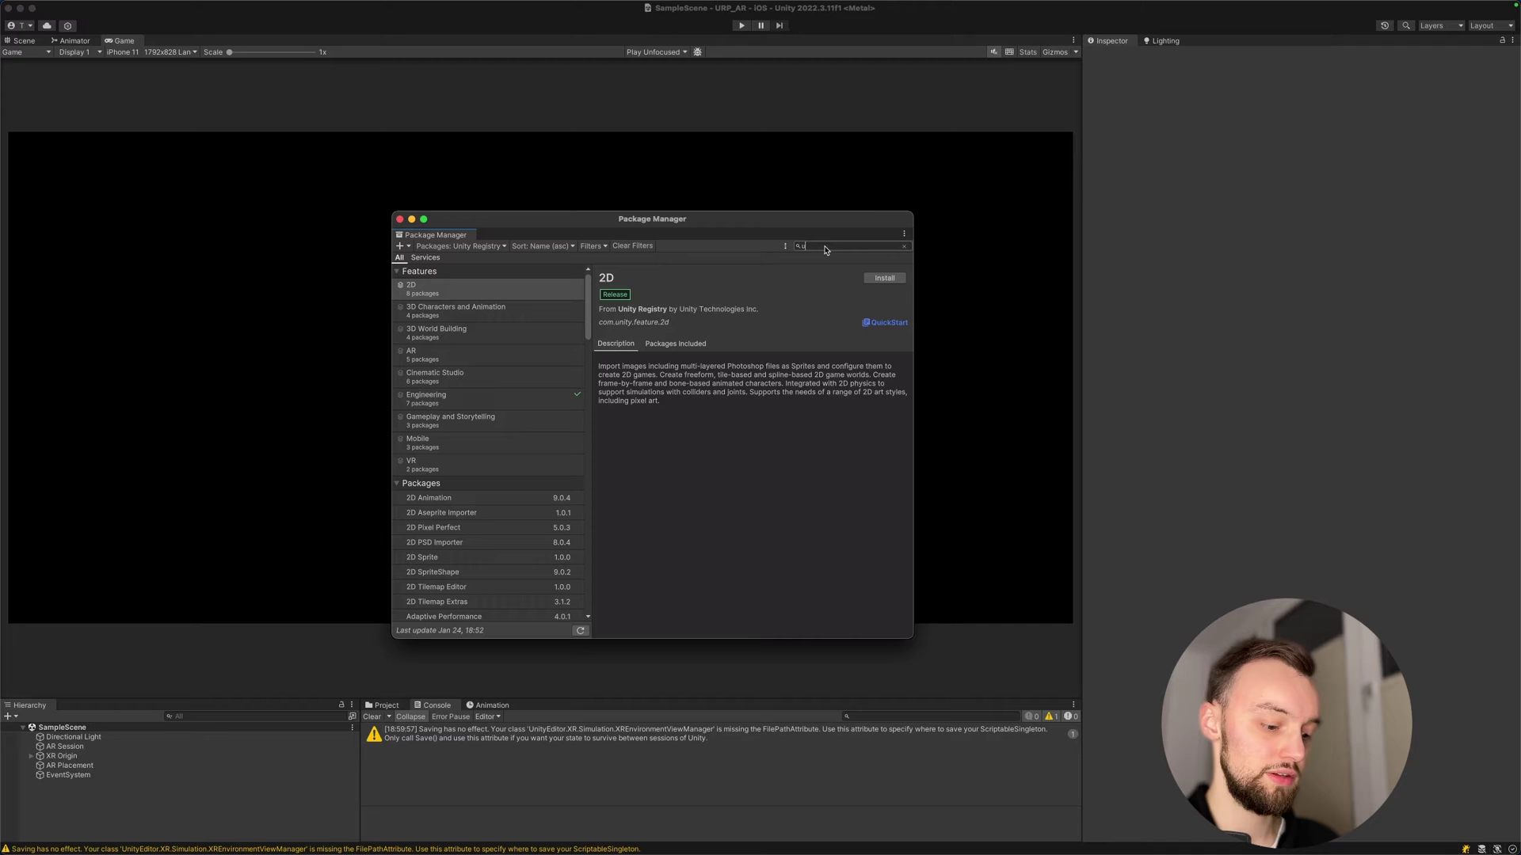
text(niver)
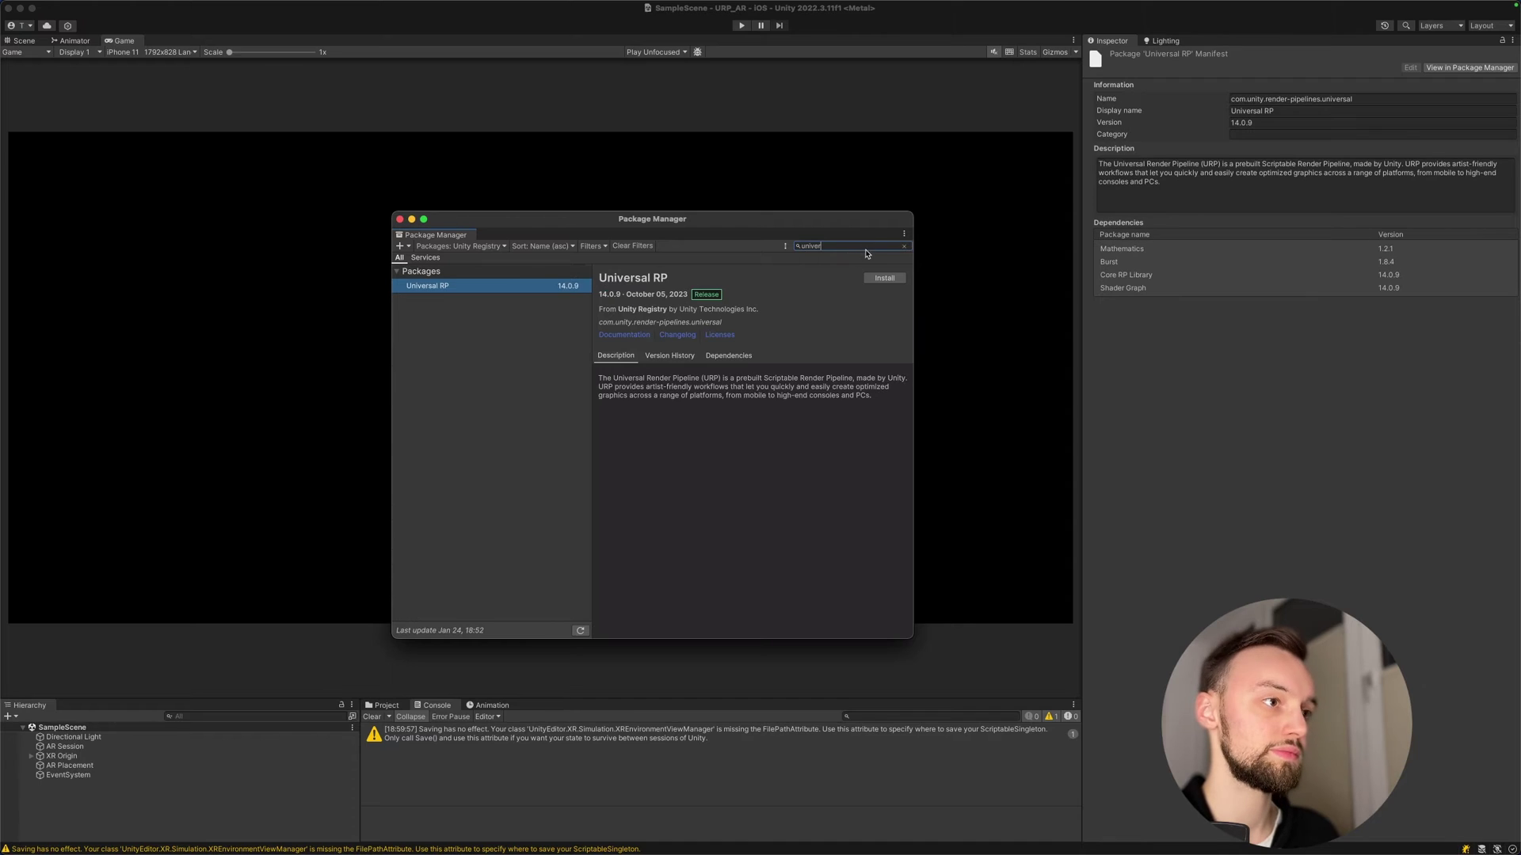
click(500, 284)
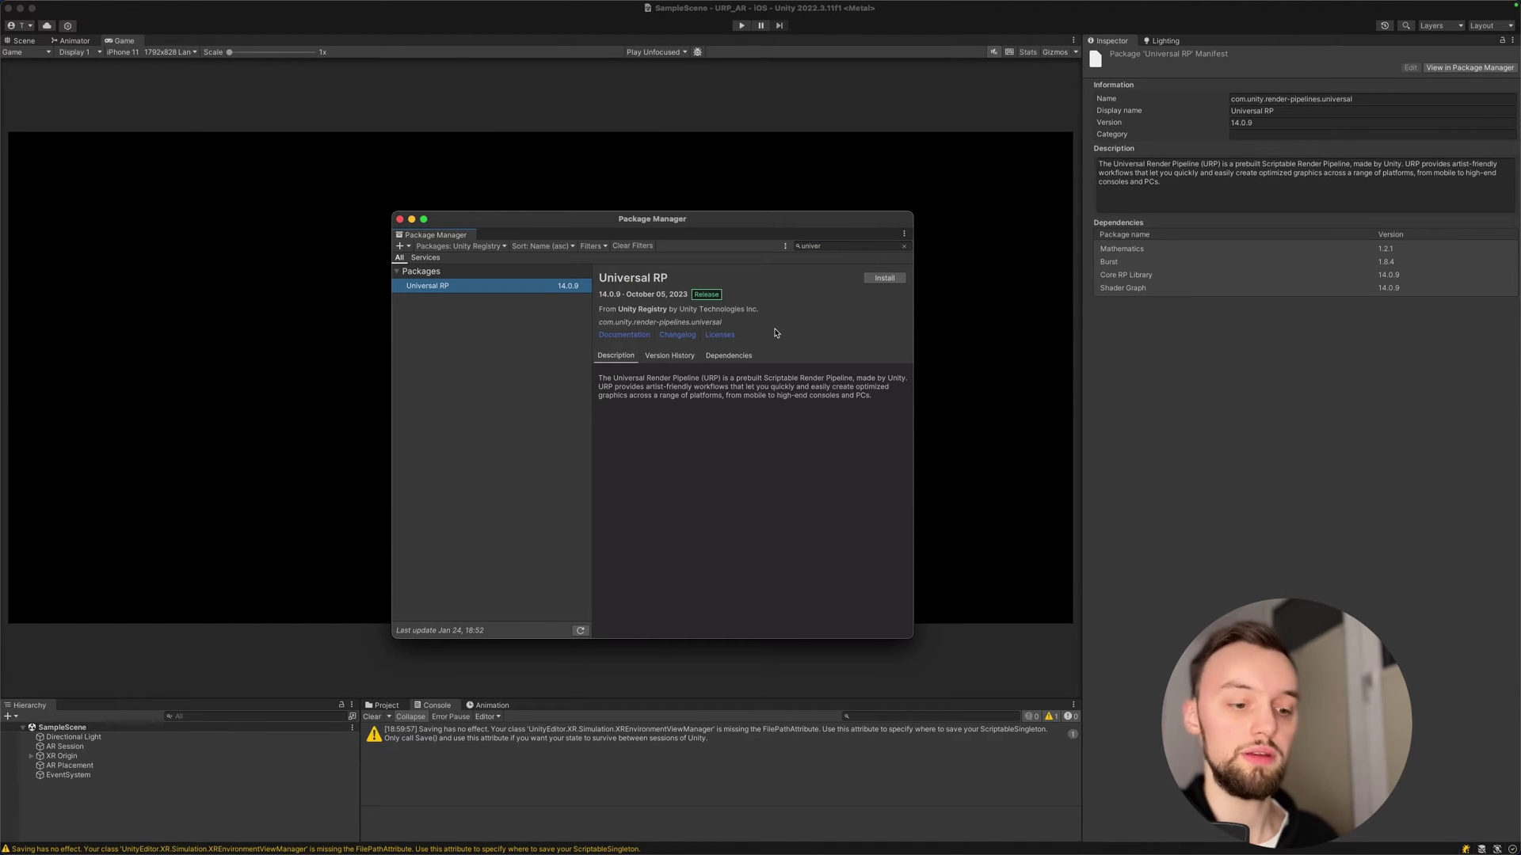
click(884, 278)
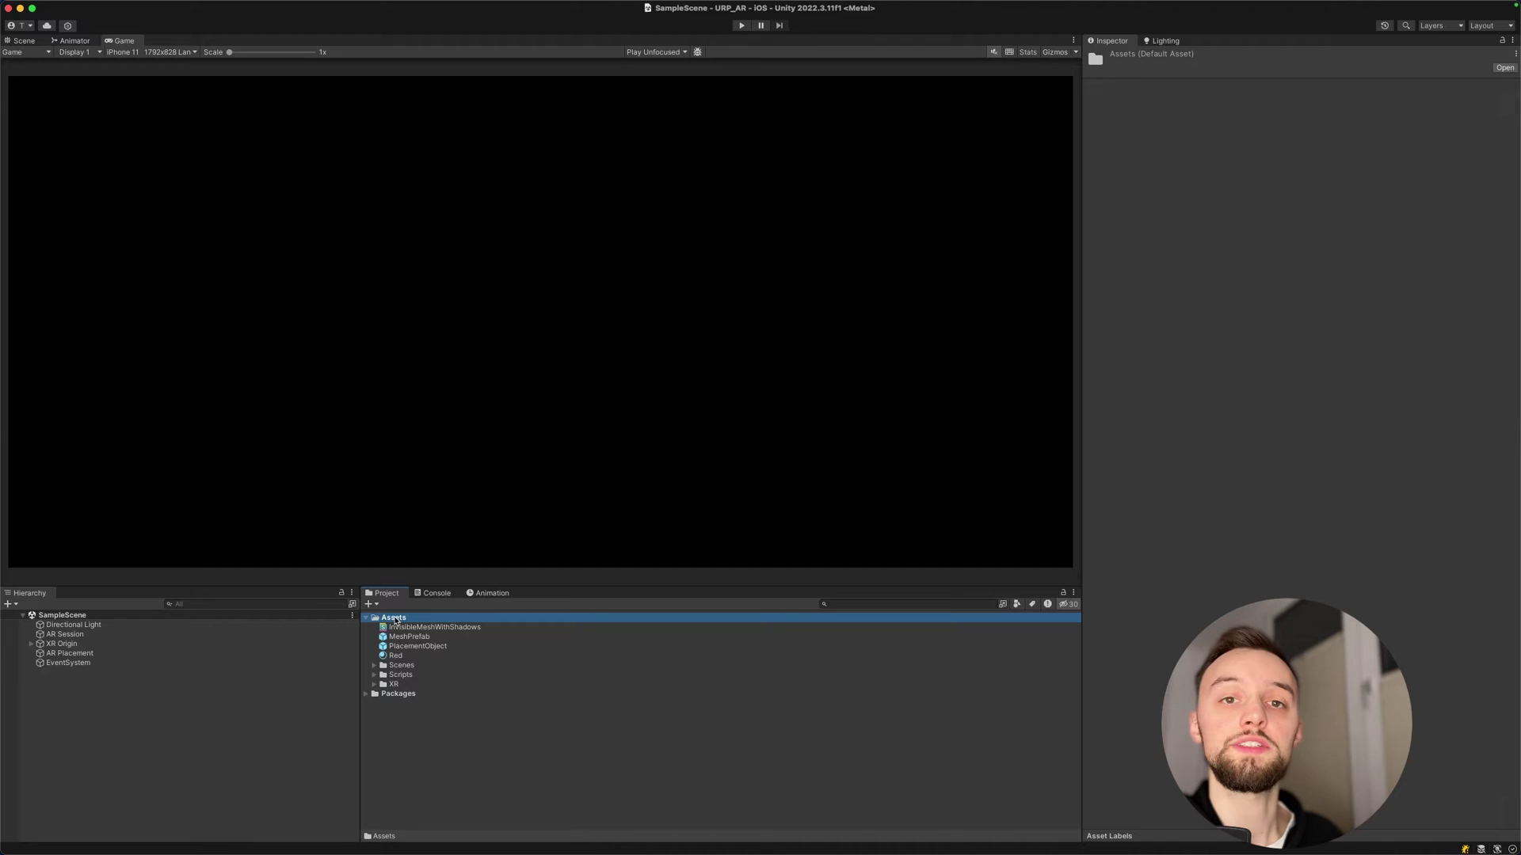
Create a URP Asset (with Universal Renderer) in the Assets folder, keeping its default name
right_click(396, 621)
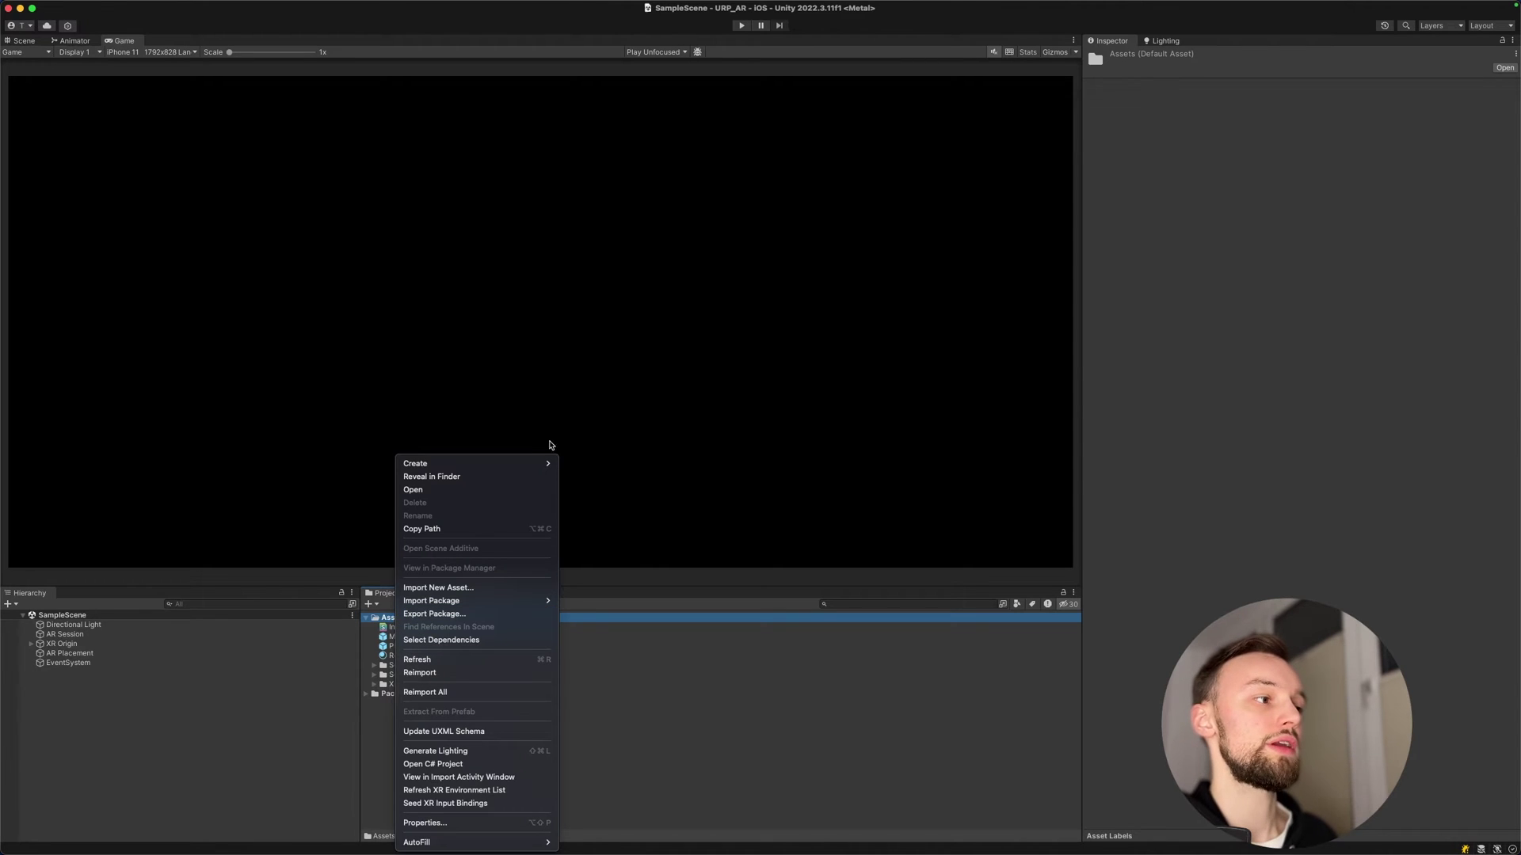
mouse_move(537, 464)
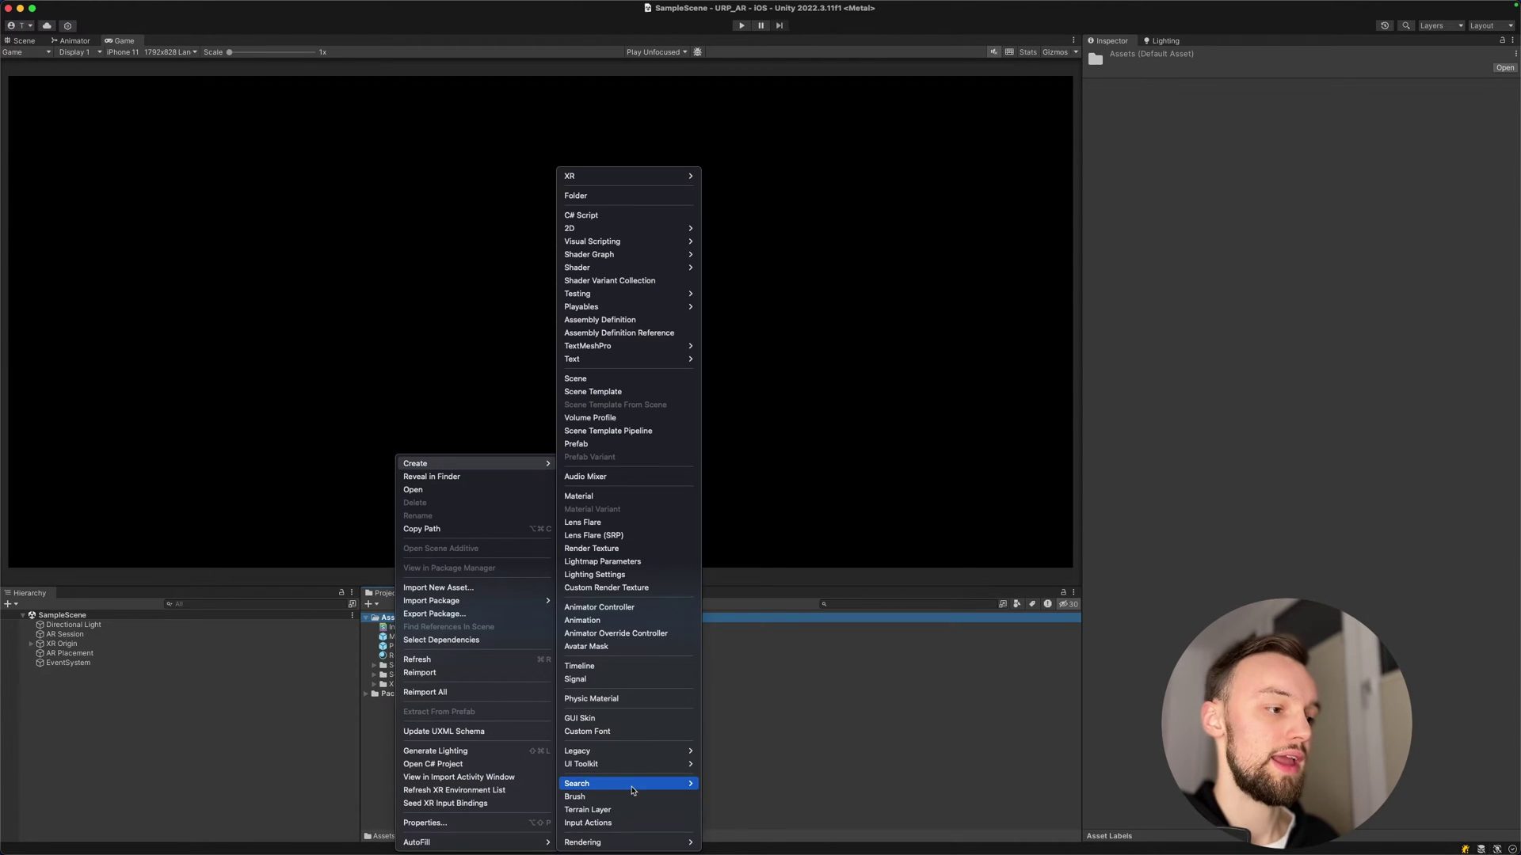
mouse_move(643, 845)
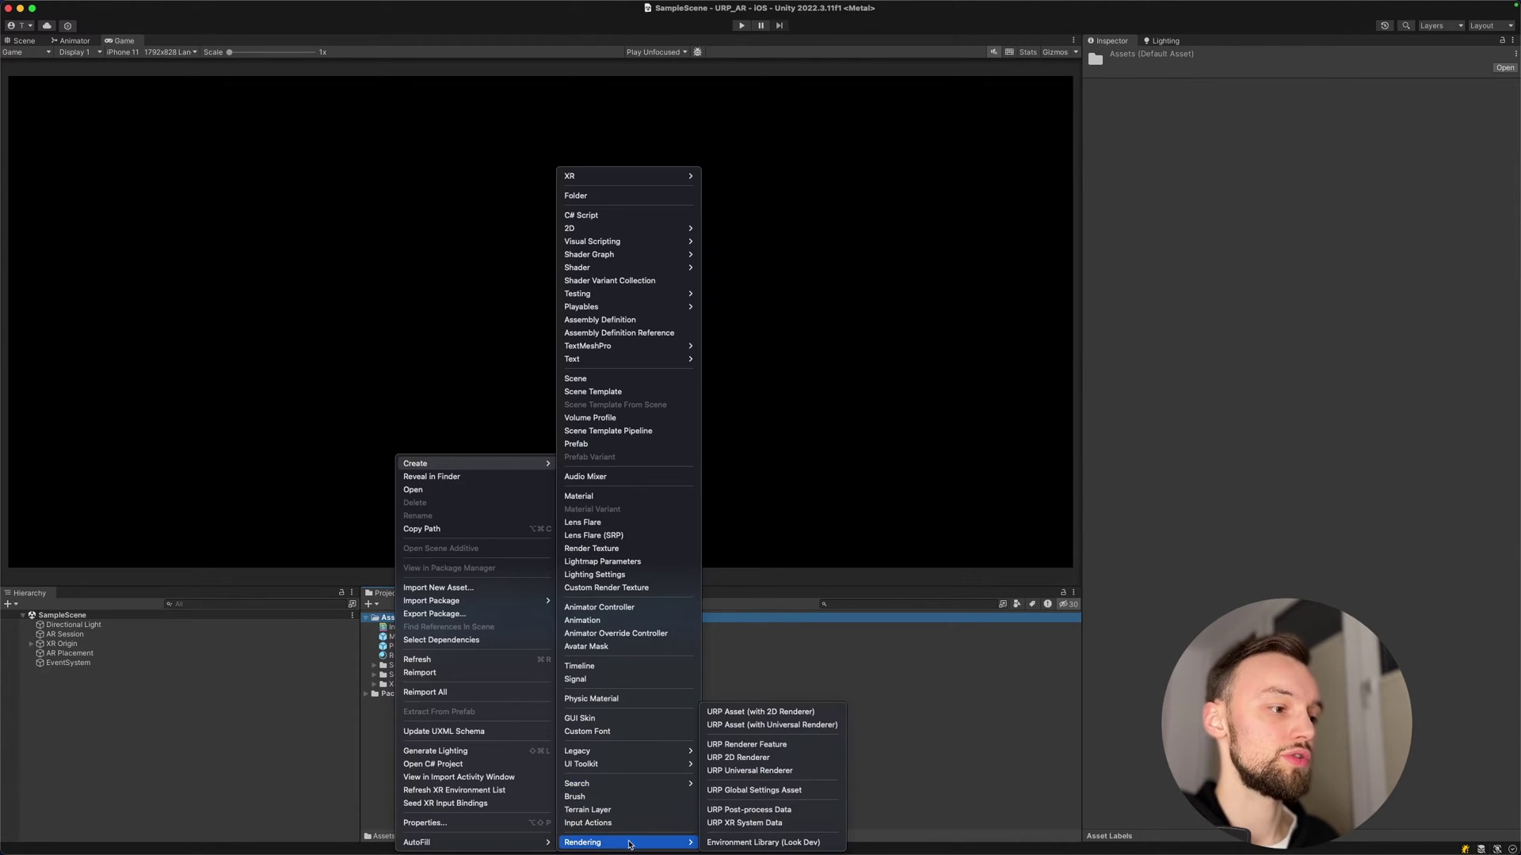
click(796, 730)
key(Return)
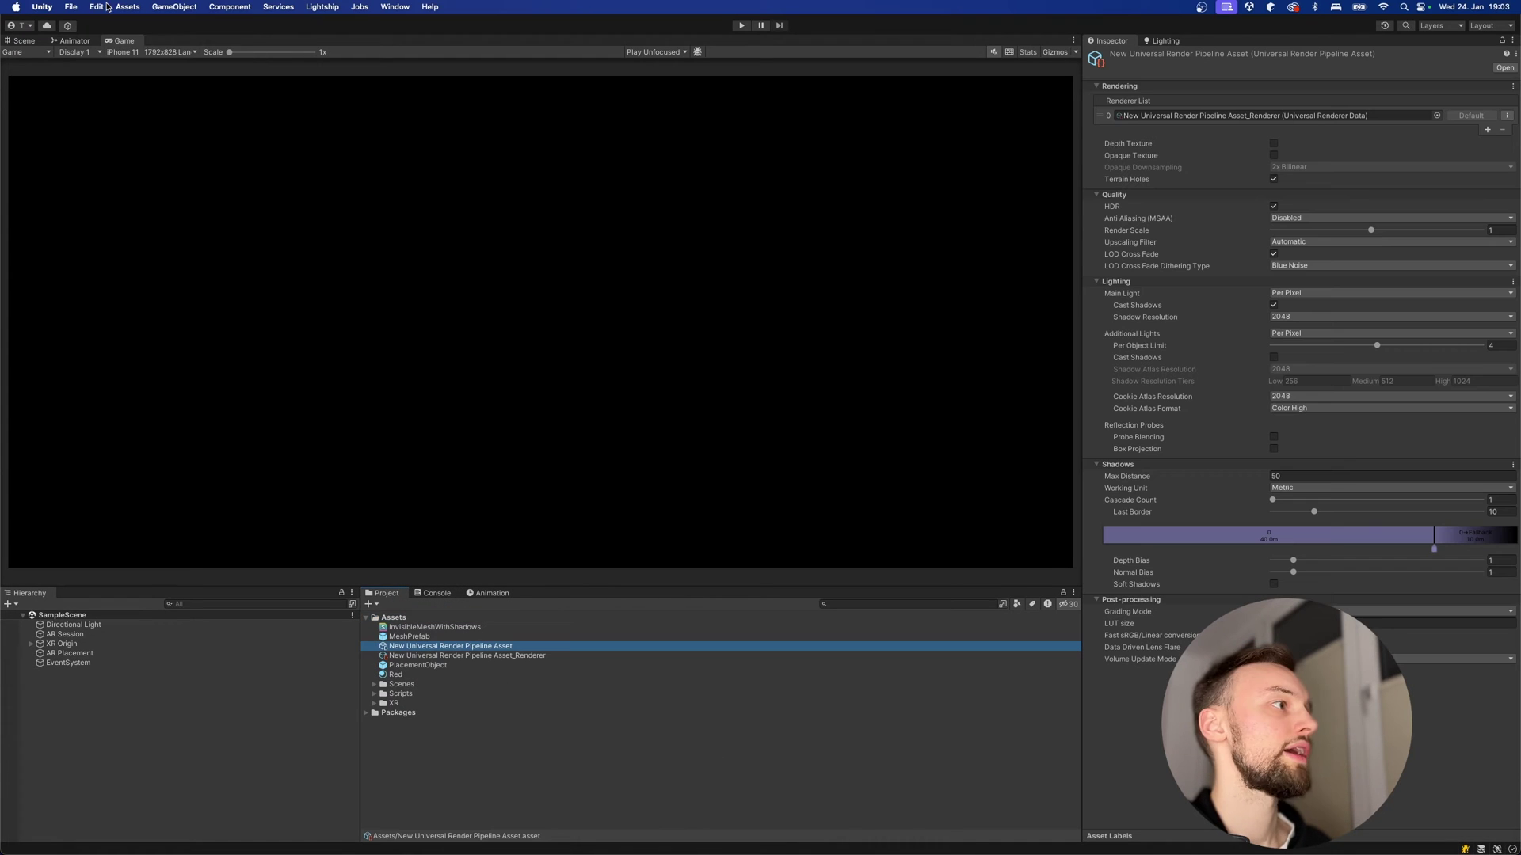
Assign the new URP asset as the scriptable render pipeline in the project's Graphics settings and test-run the scene
click(96, 7)
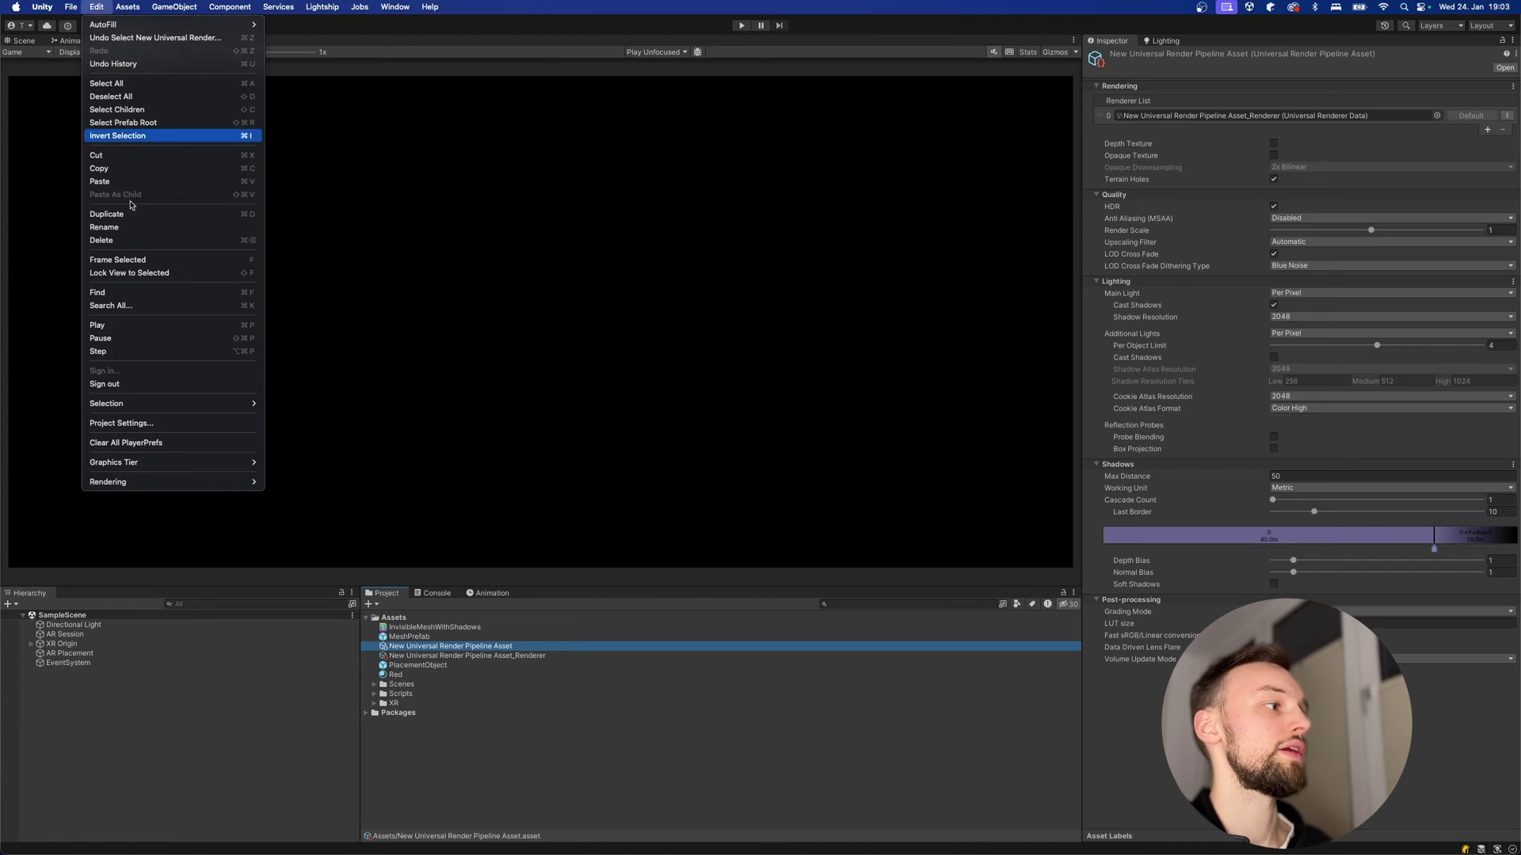
click(184, 423)
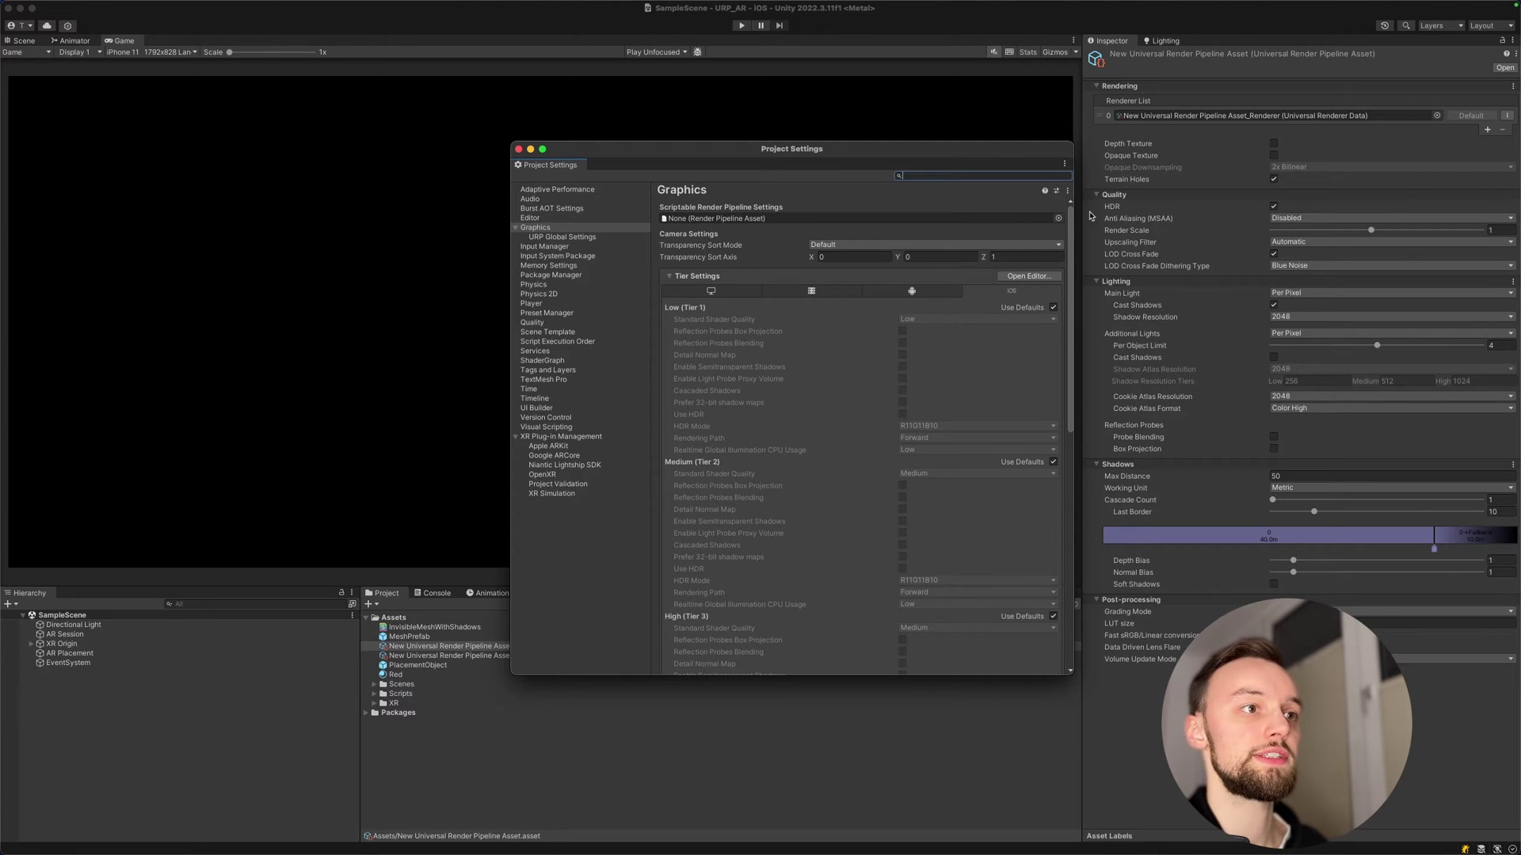
click(1058, 218)
double_click(1054, 276)
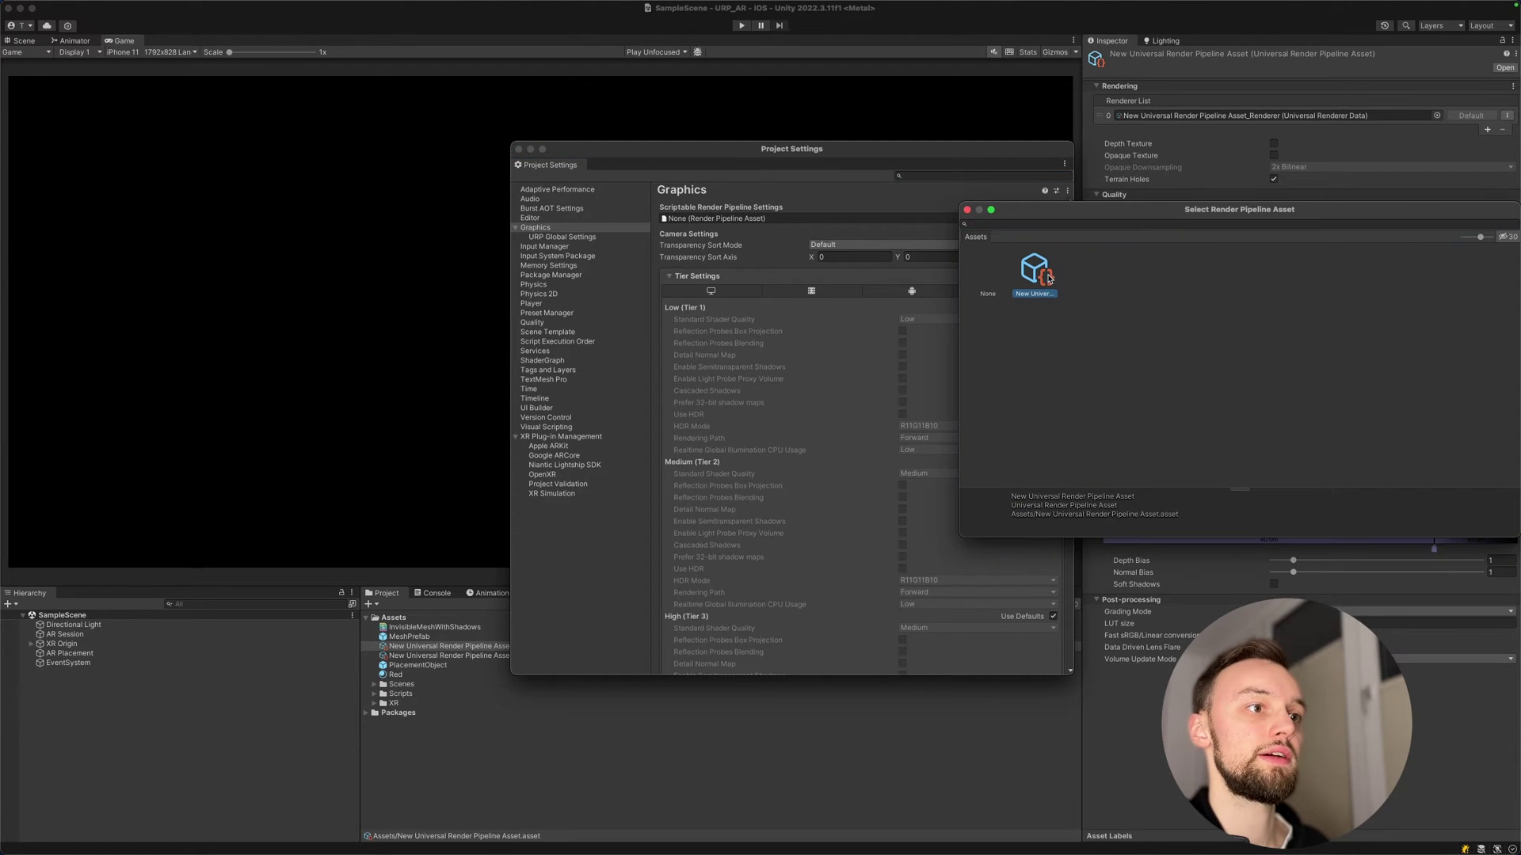
click(790, 293)
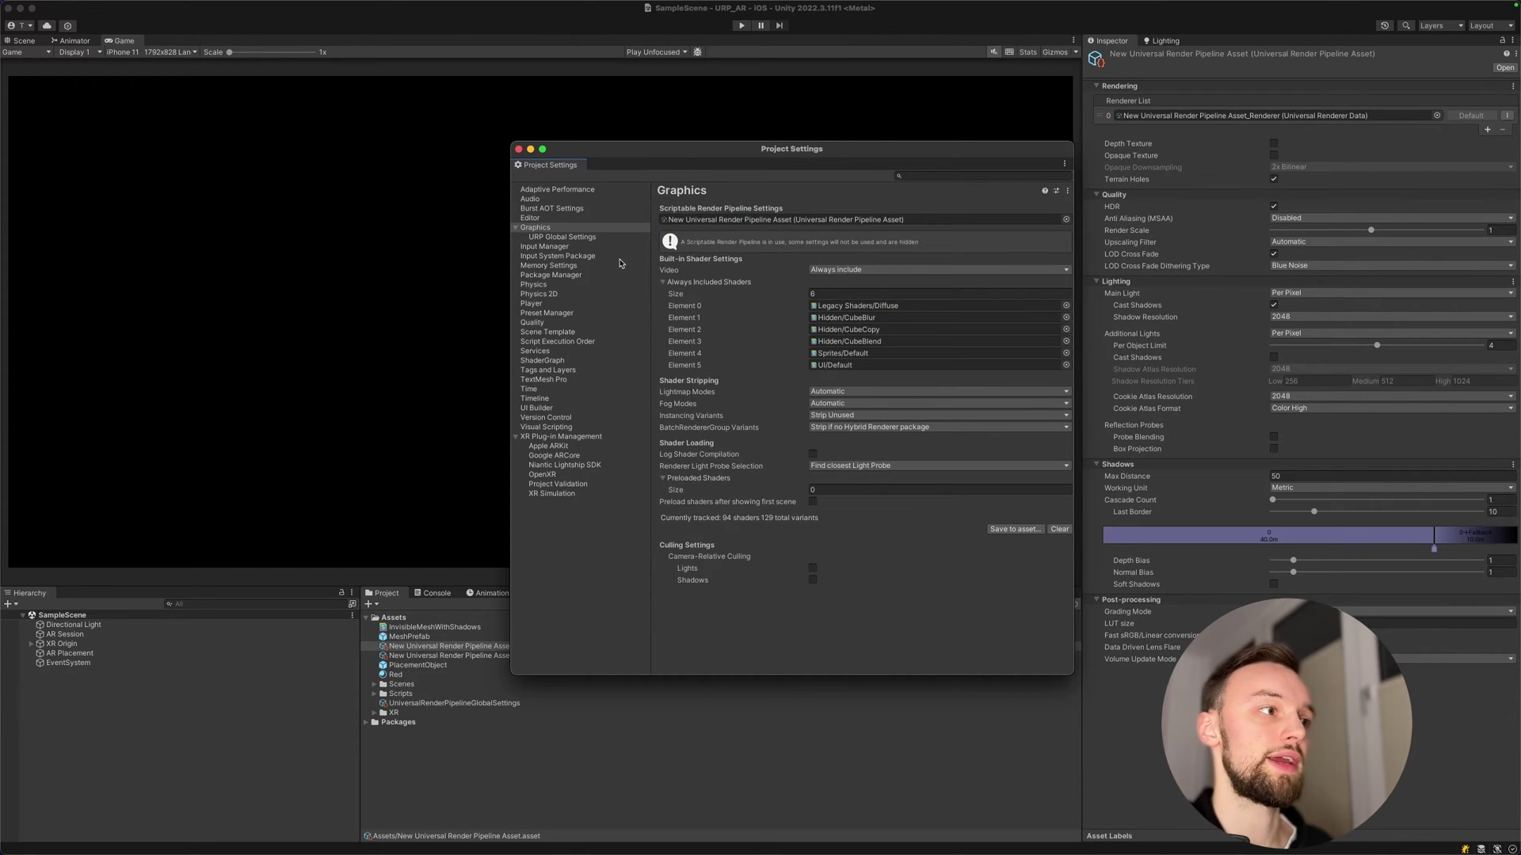
key(super+w)
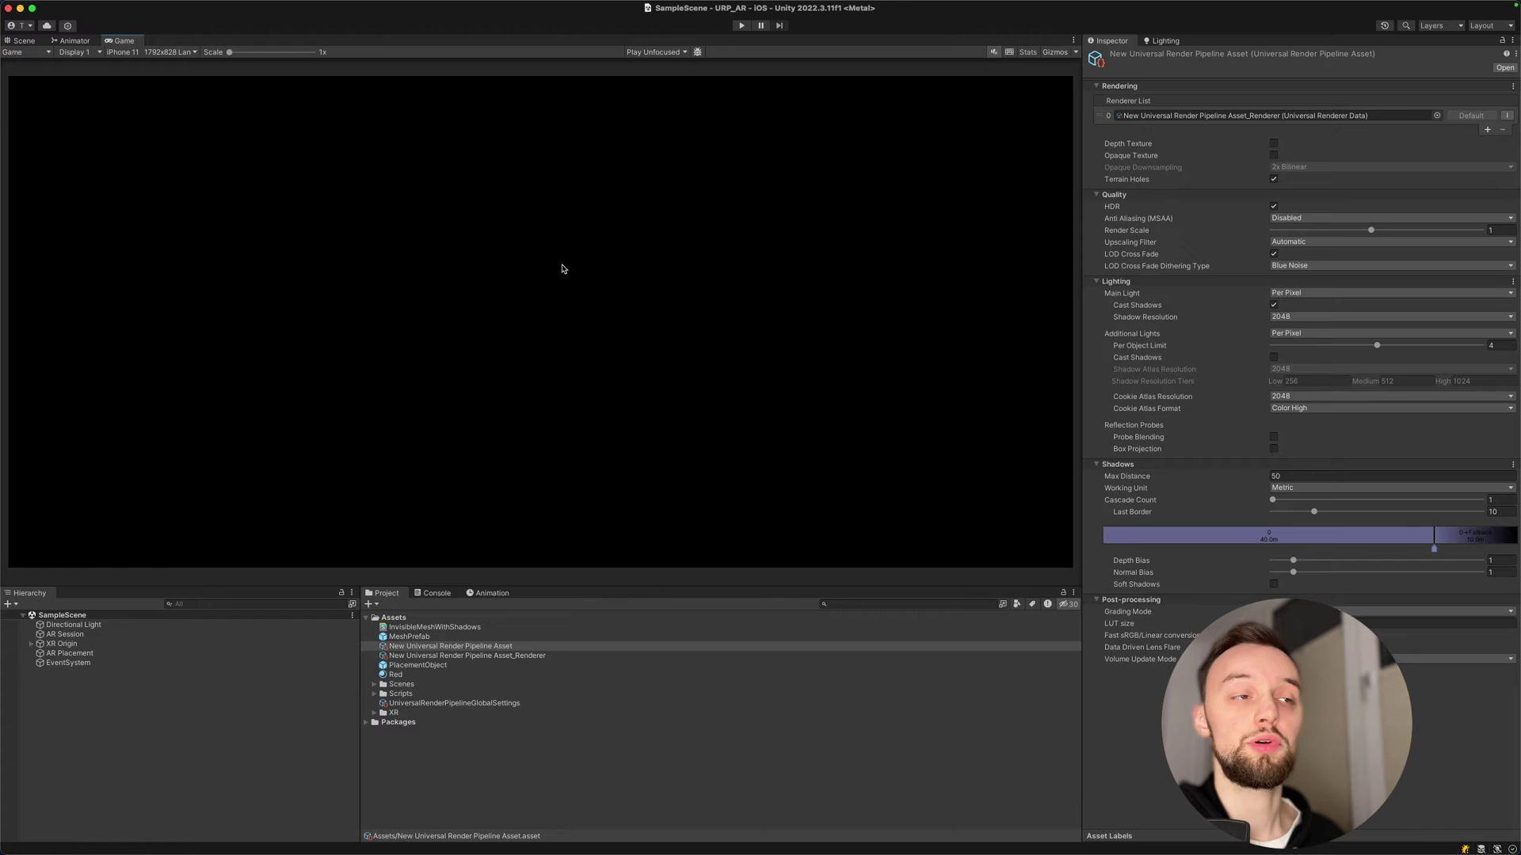
click(742, 25)
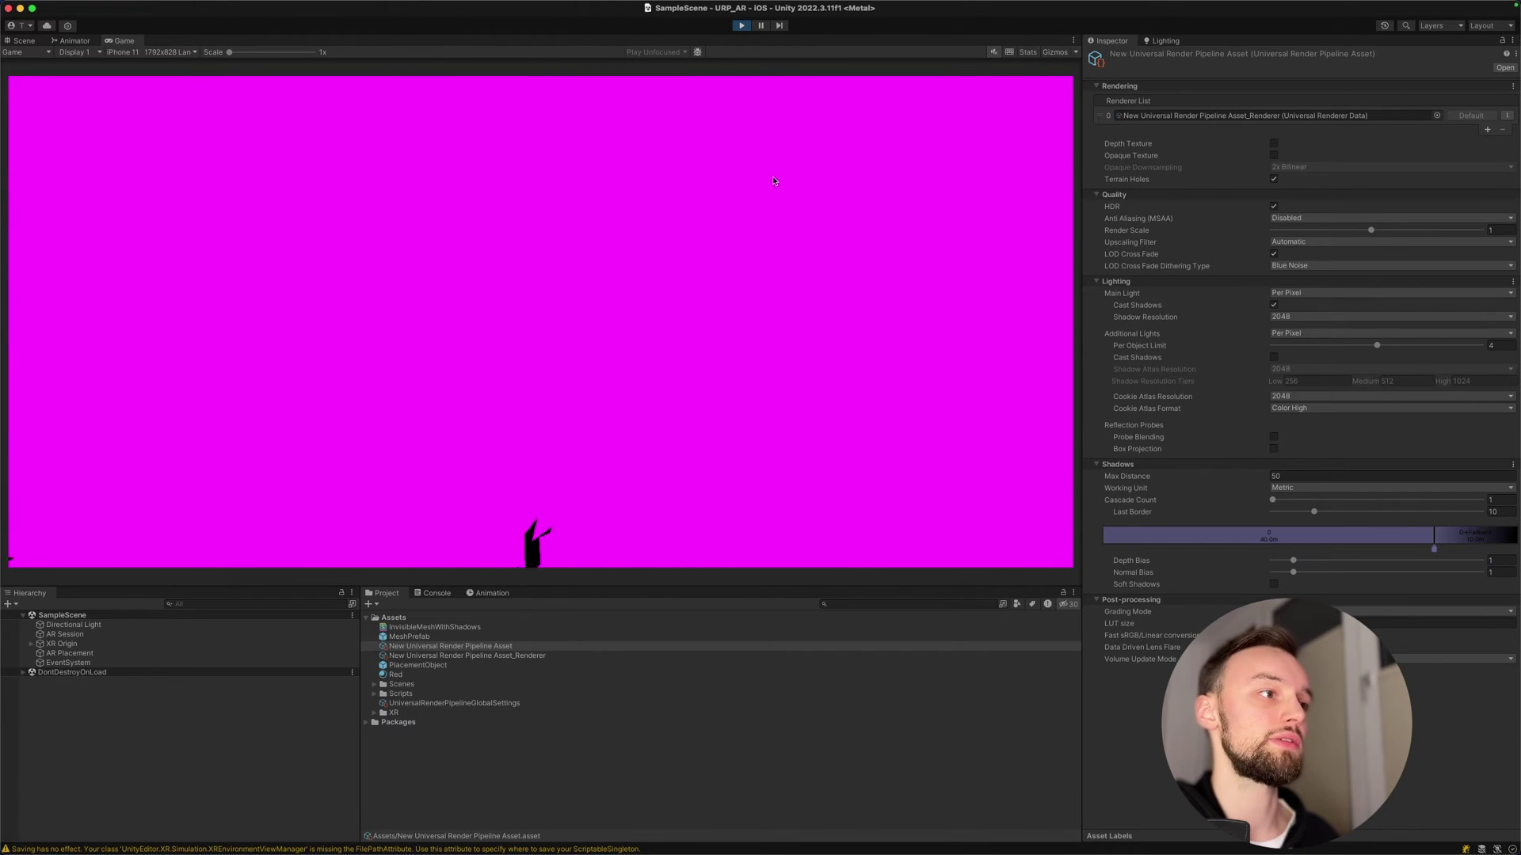
click(742, 26)
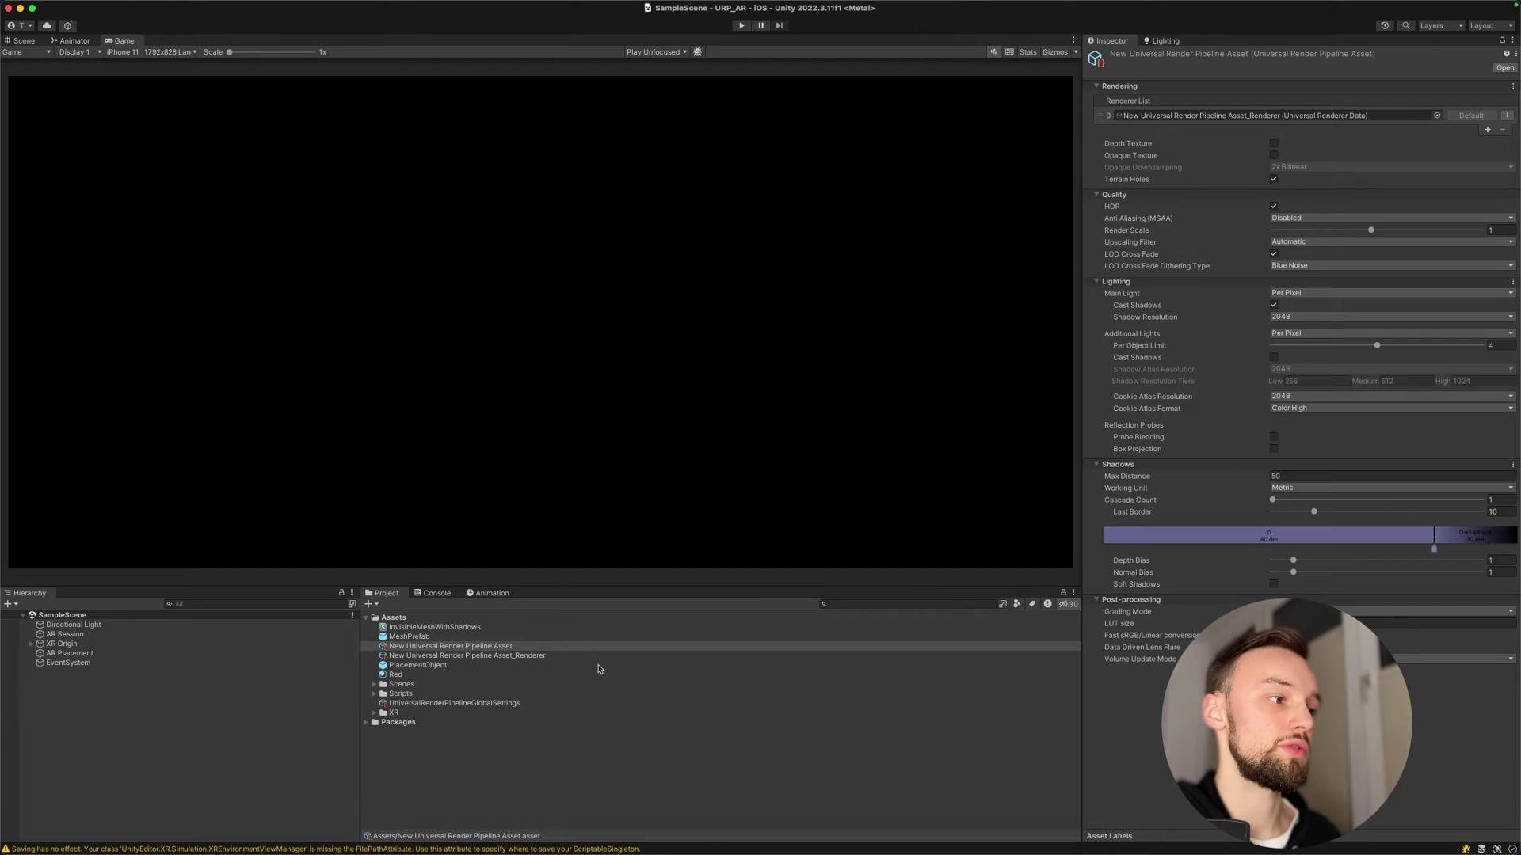
Add the AR Background Renderer Feature to the URP asset's renderer and test-run the scene
click(510, 658)
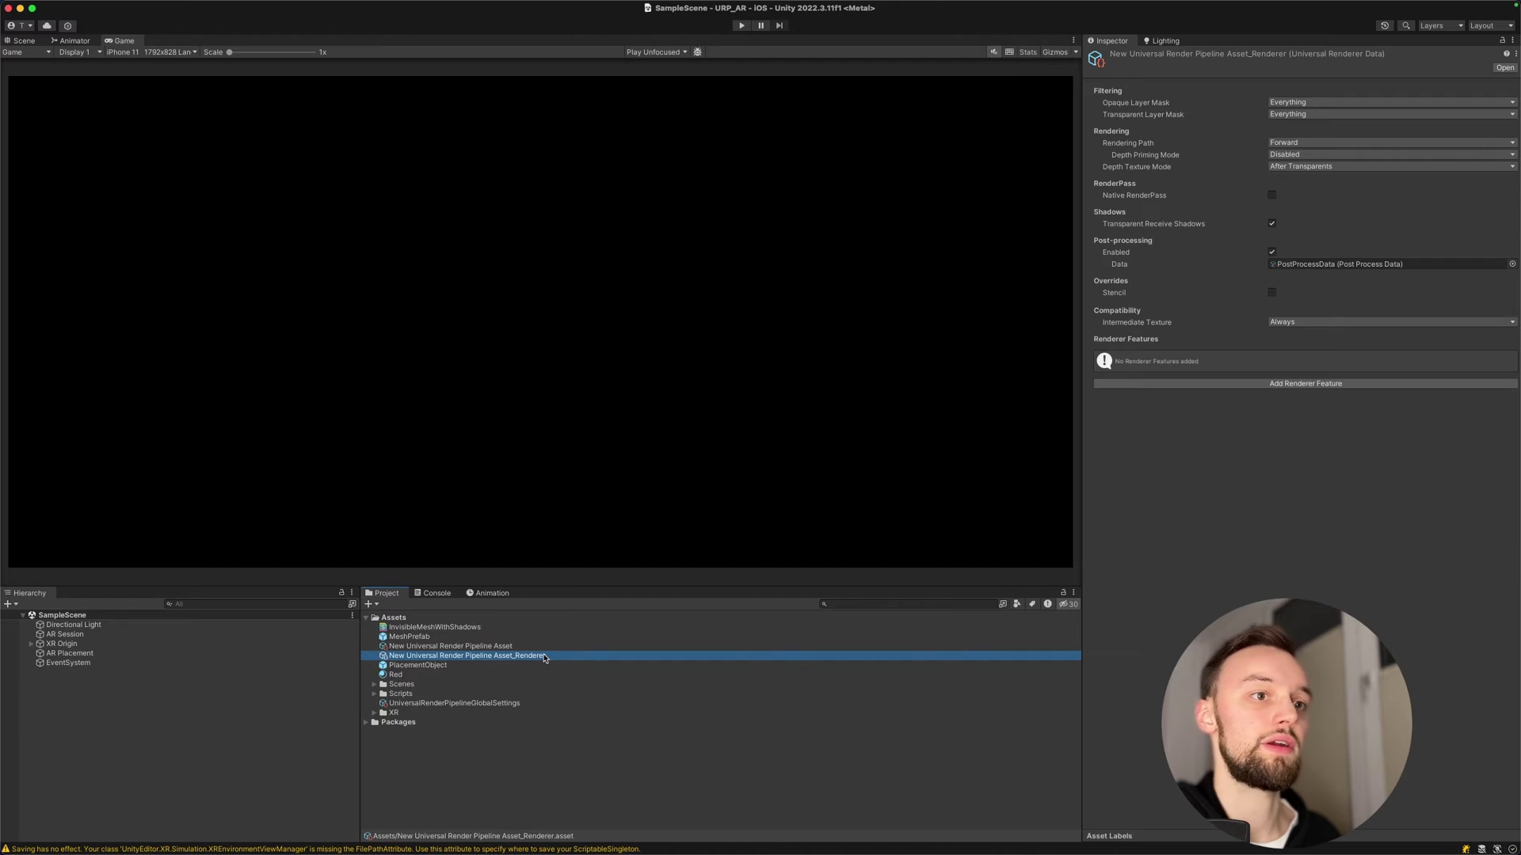
click(1221, 384)
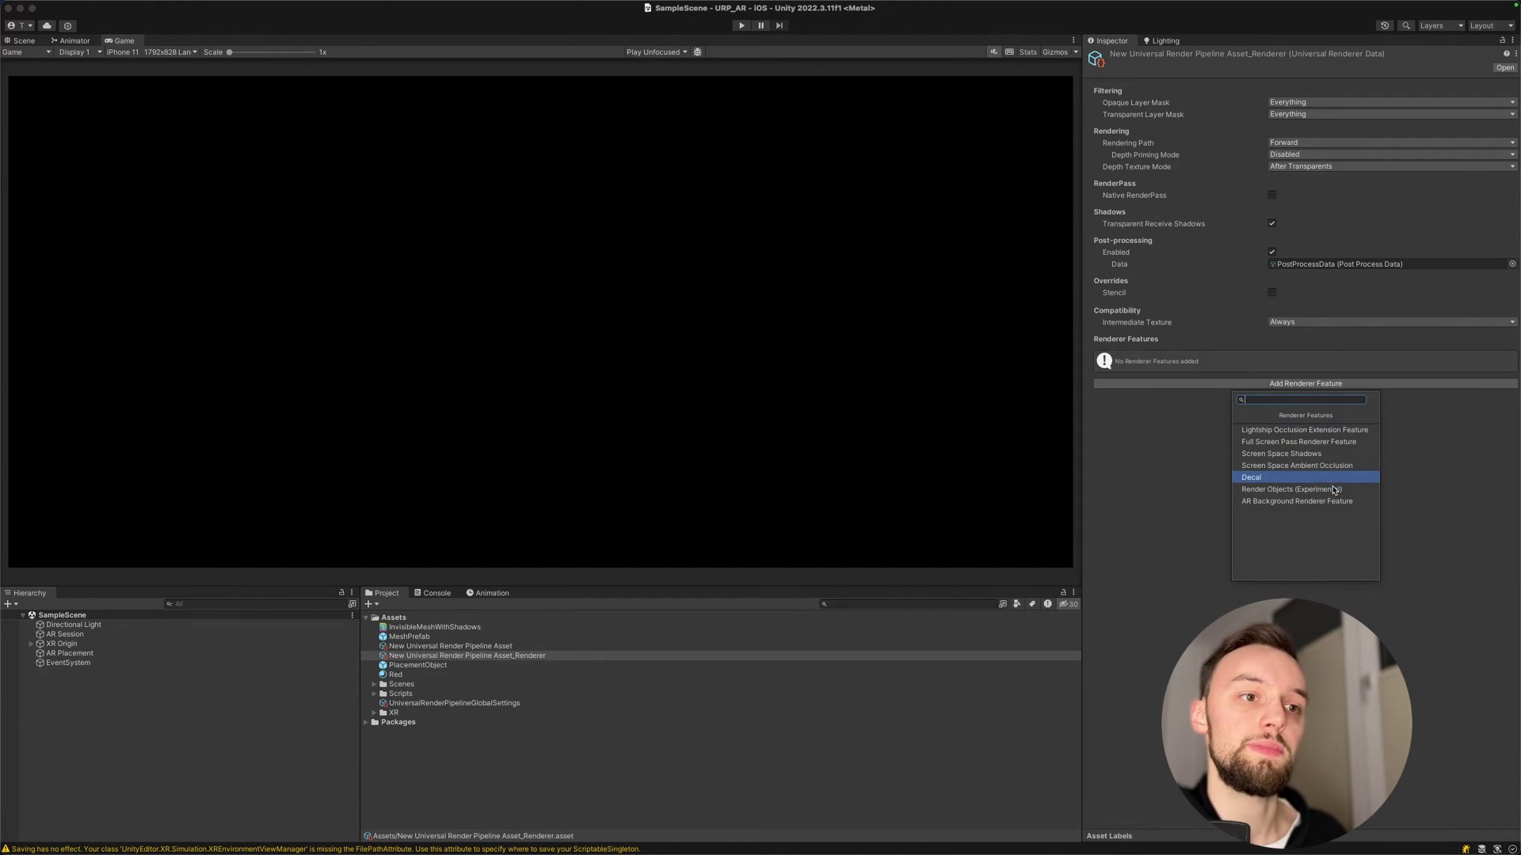
click(1277, 503)
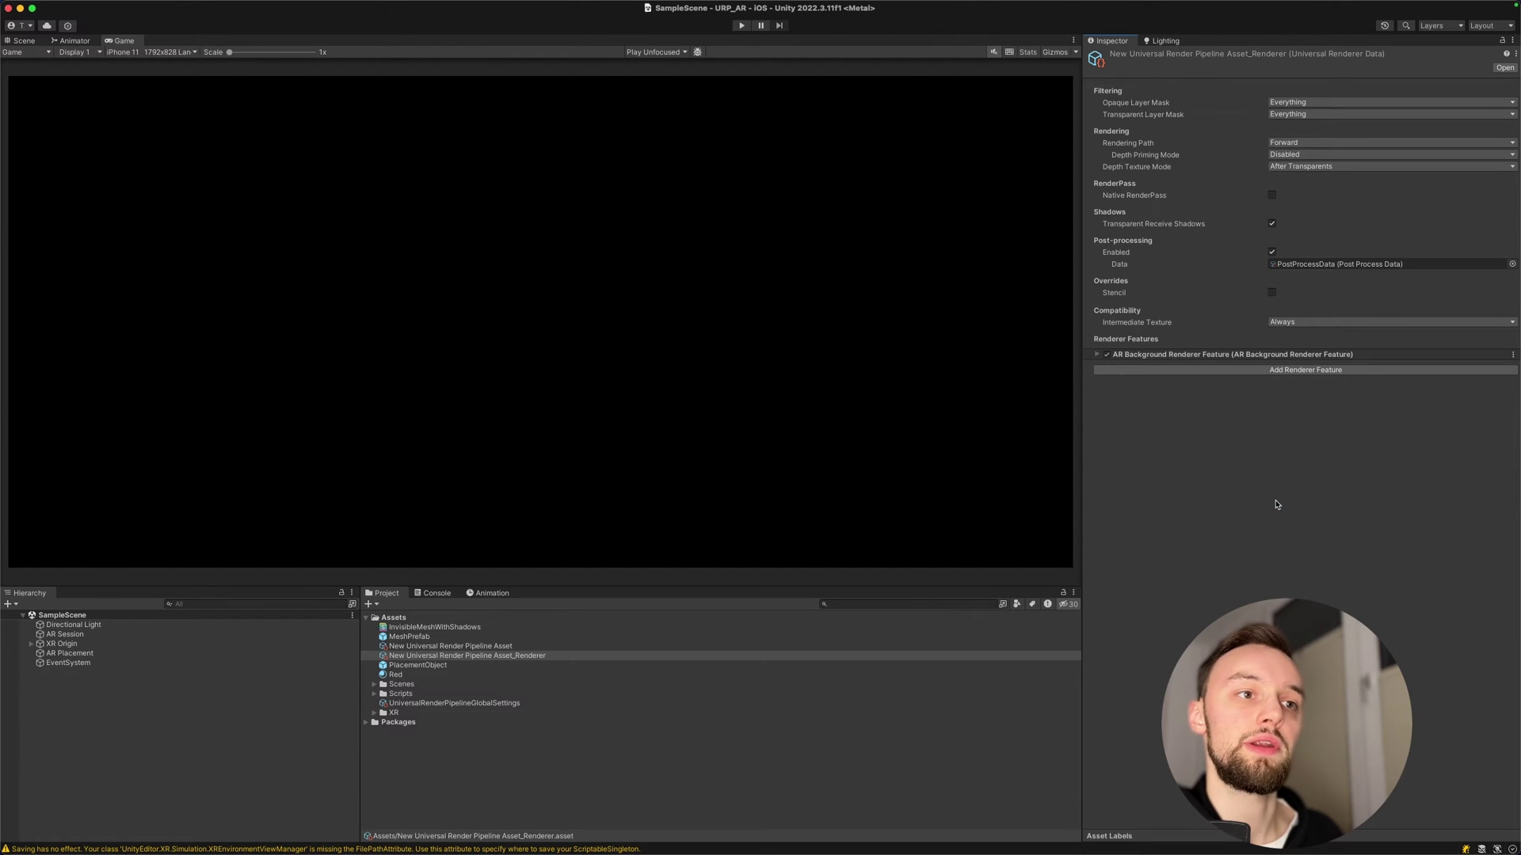
click(1094, 353)
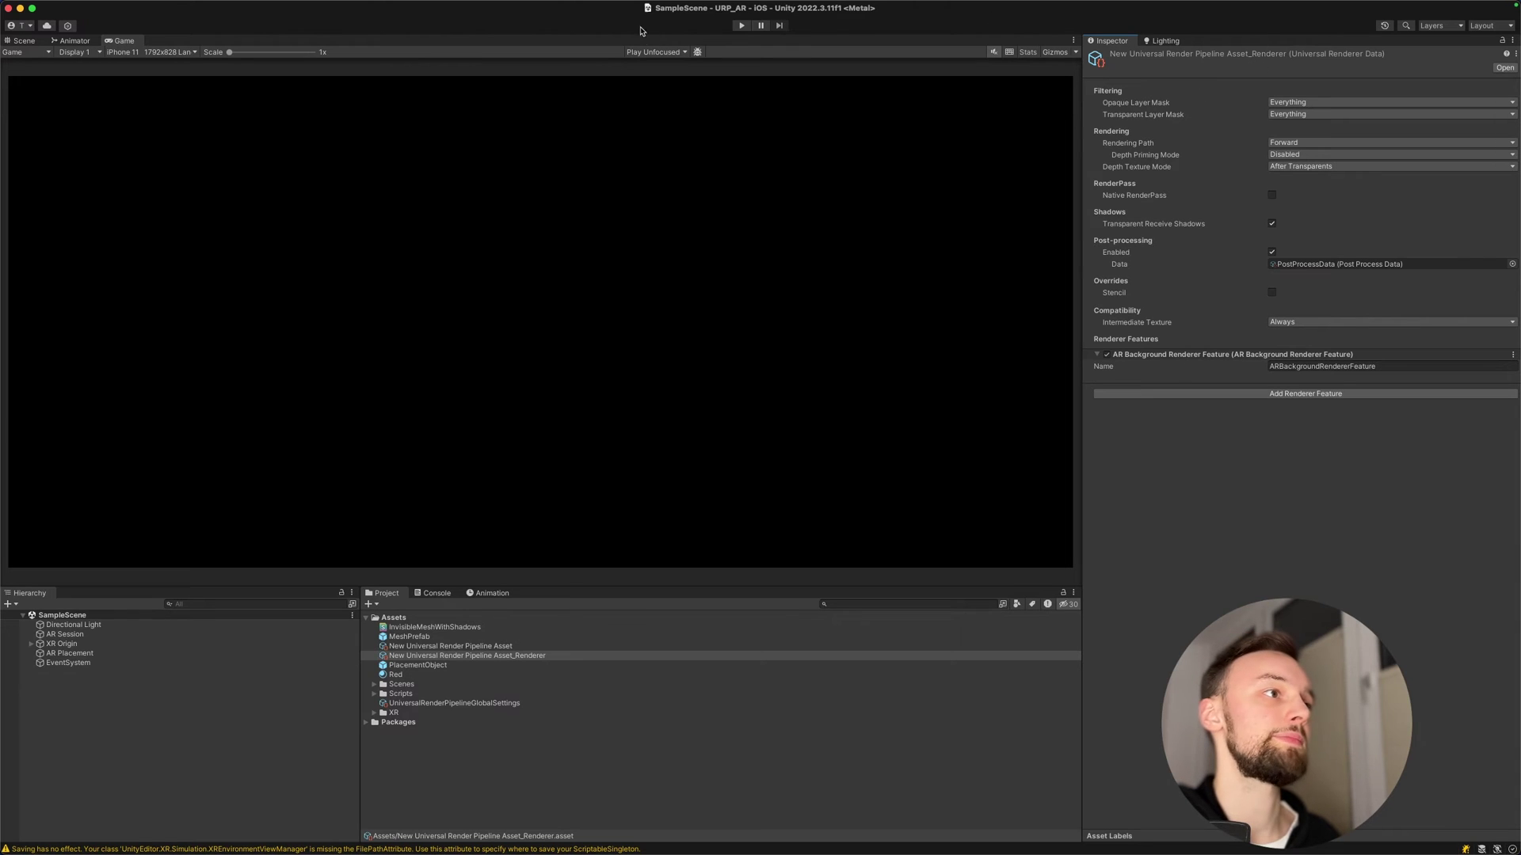
click(741, 25)
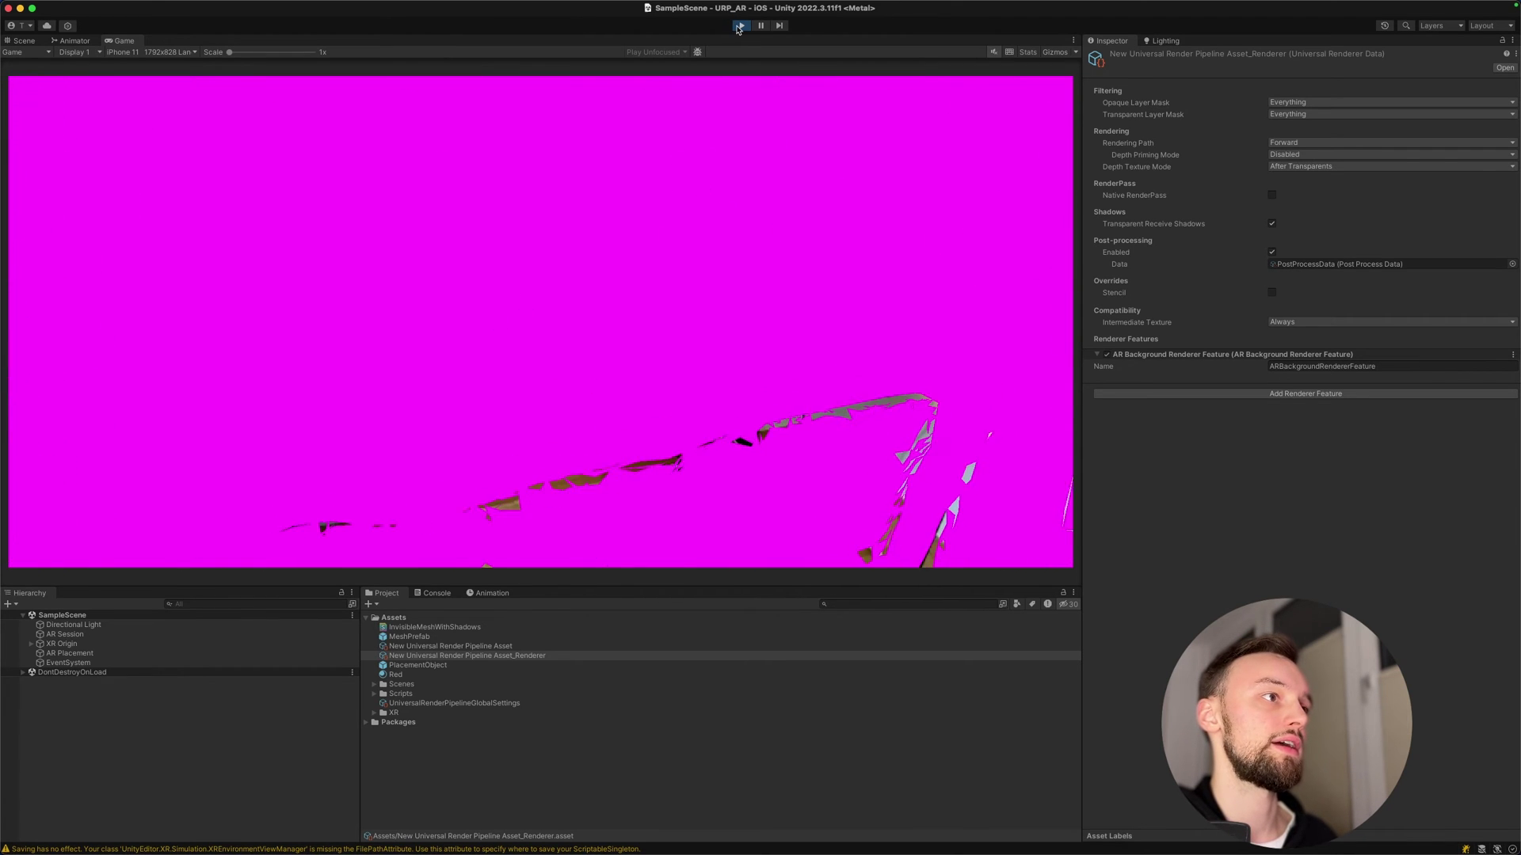
key(super+p)
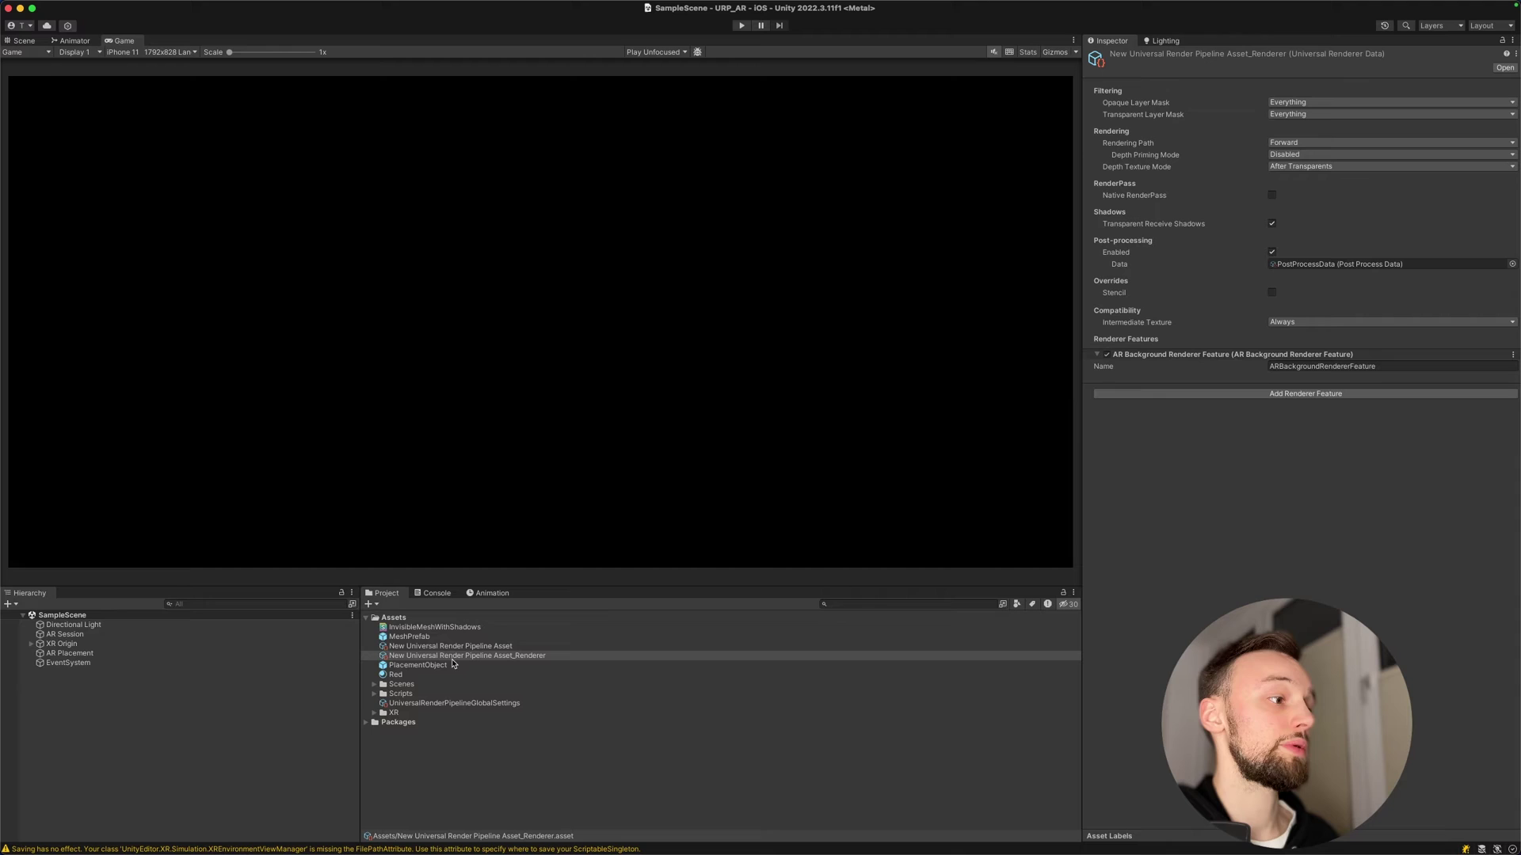
Convert the Red material from the built-in Standard shader to URP
click(424, 674)
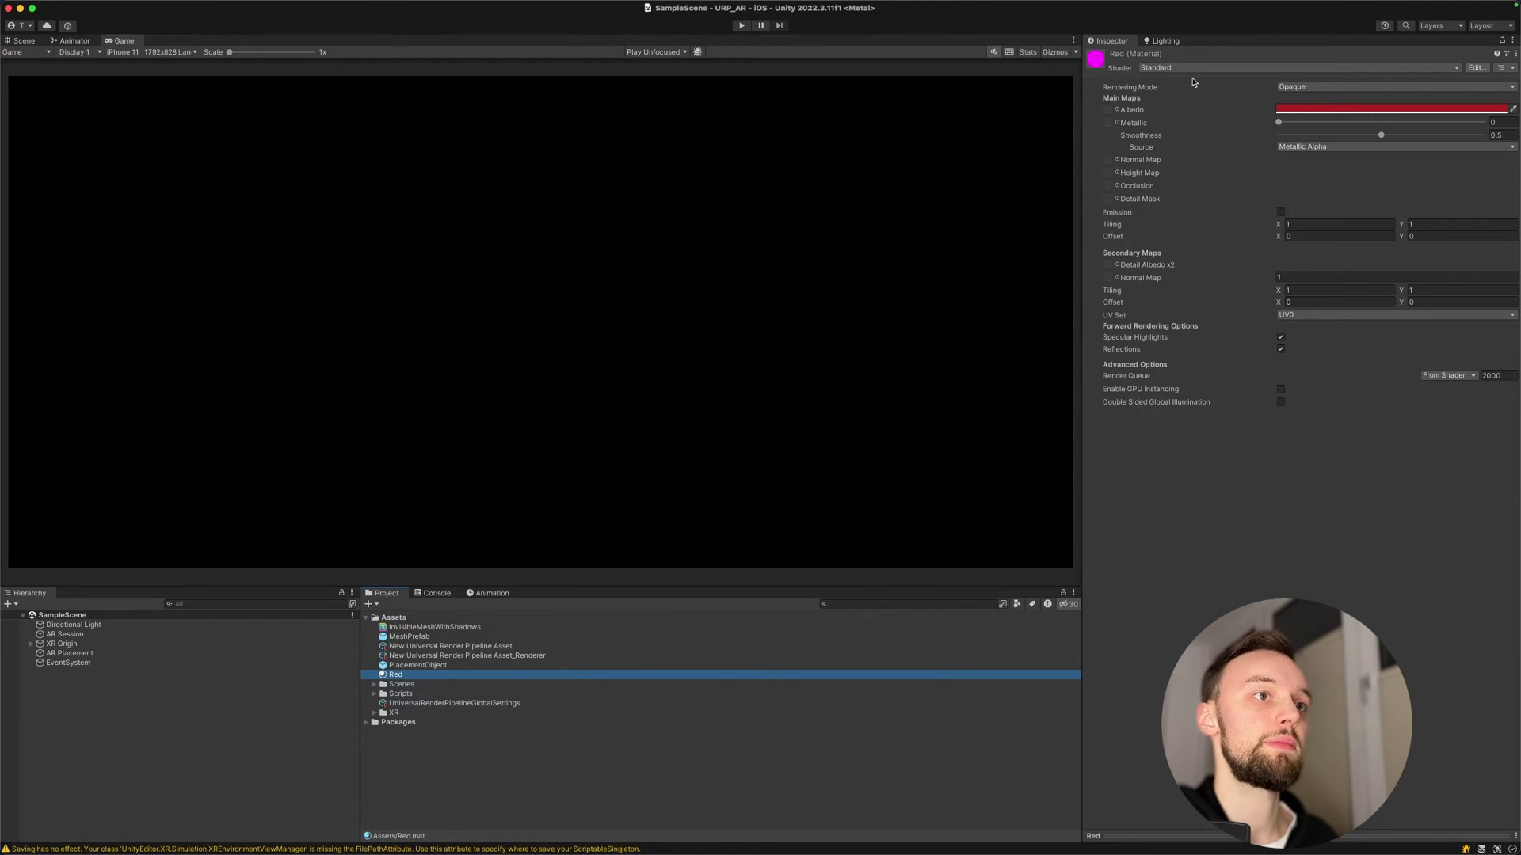
mouse_move(213, 4)
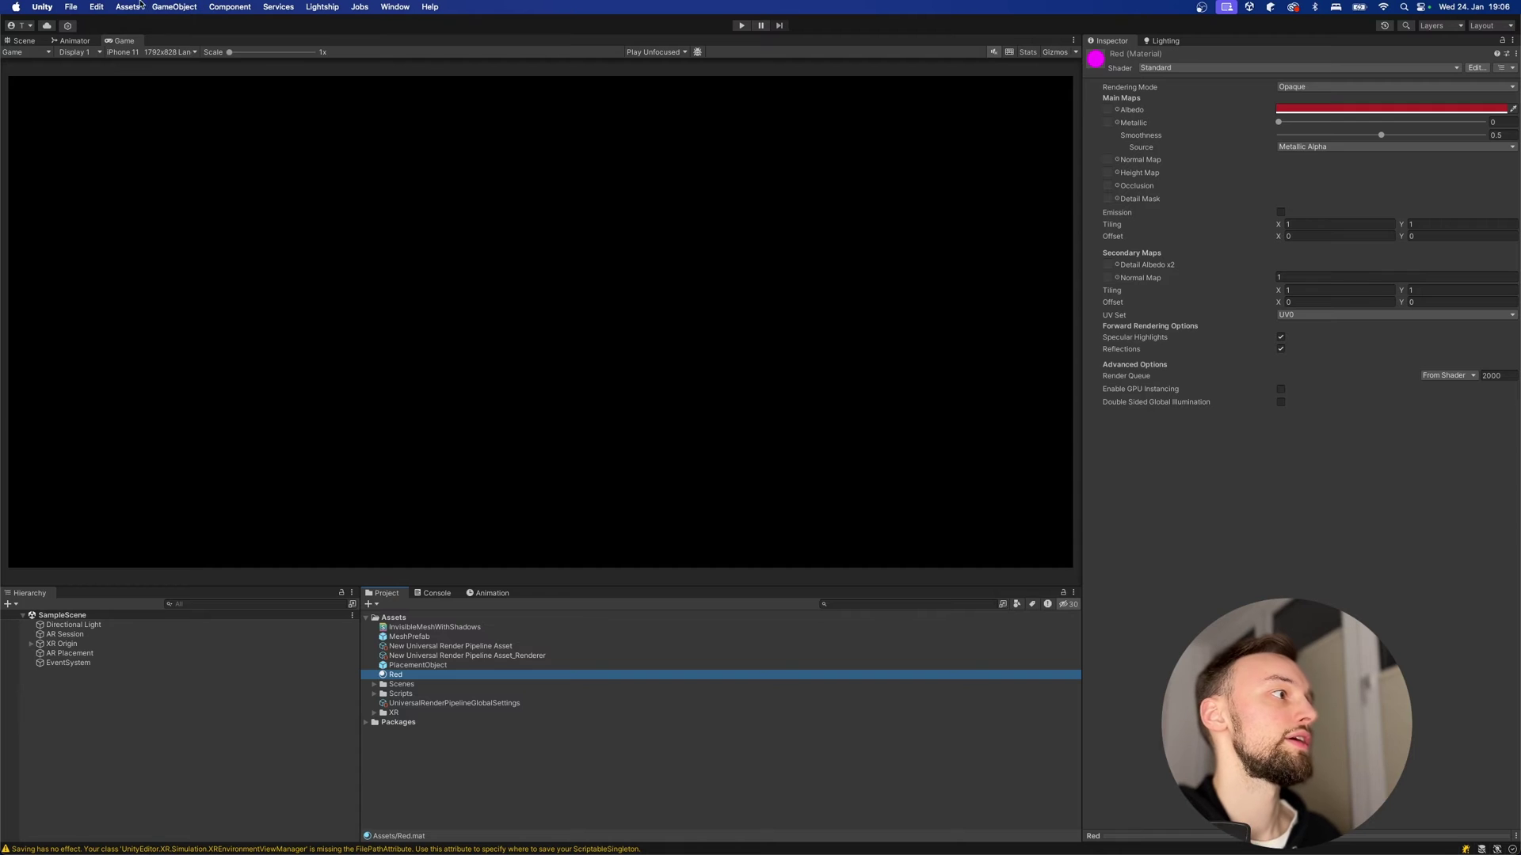
click(96, 7)
mouse_move(198, 482)
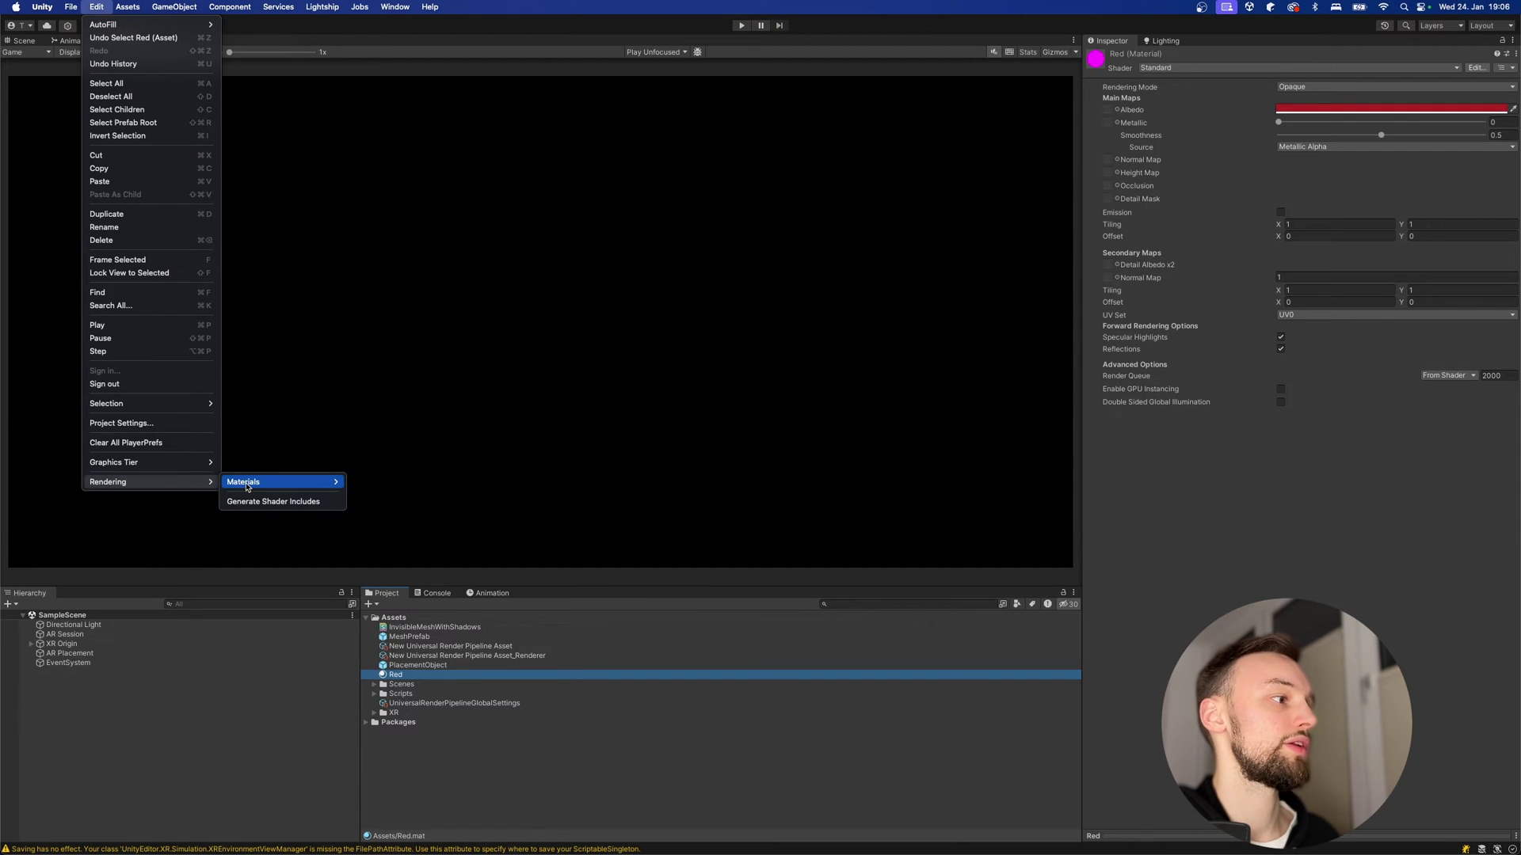
mouse_move(246, 485)
click(405, 485)
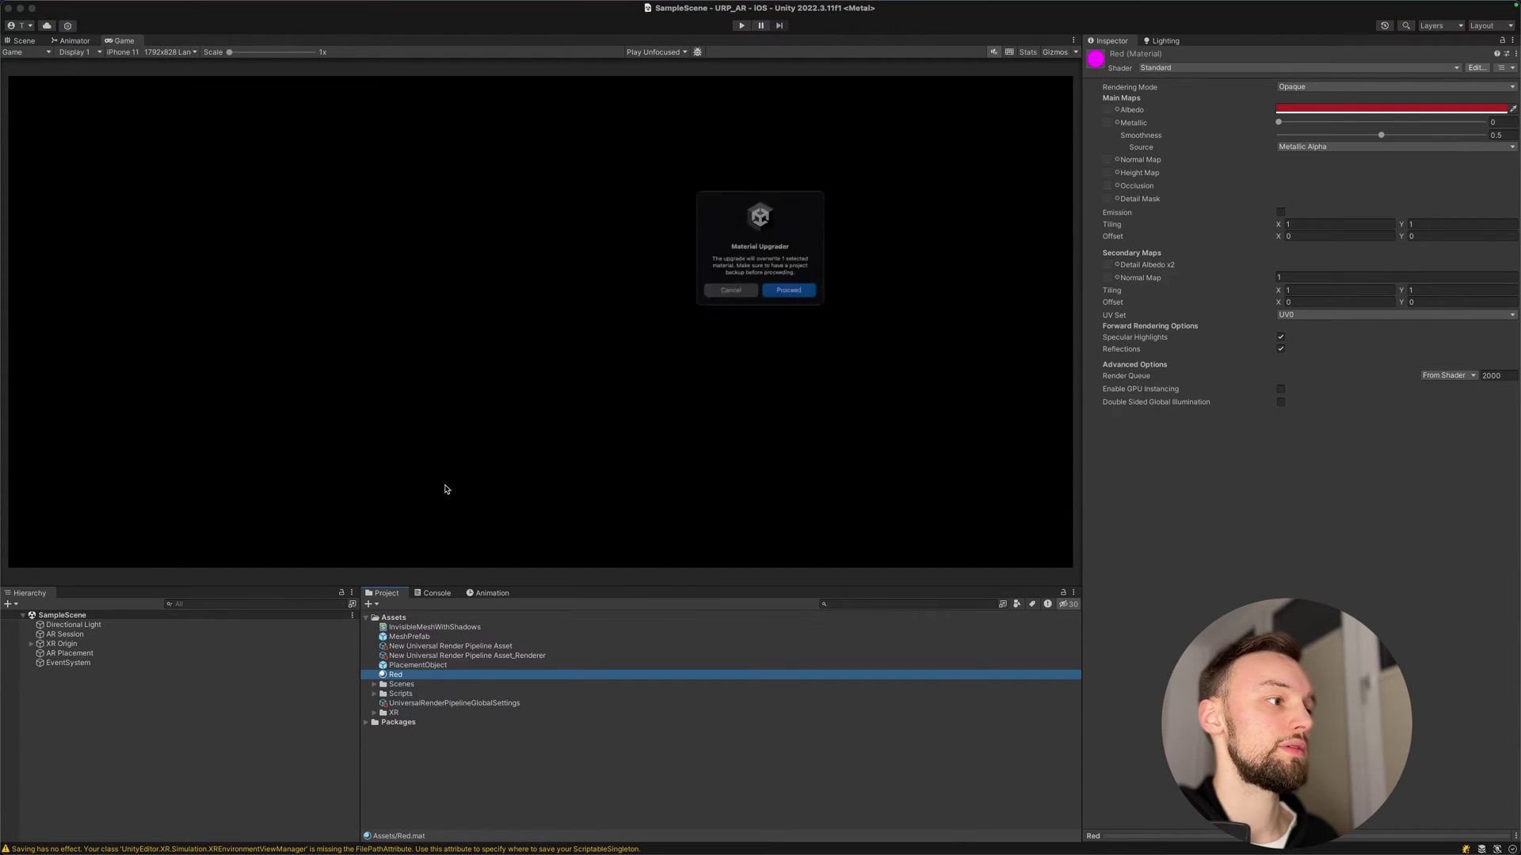
click(820, 305)
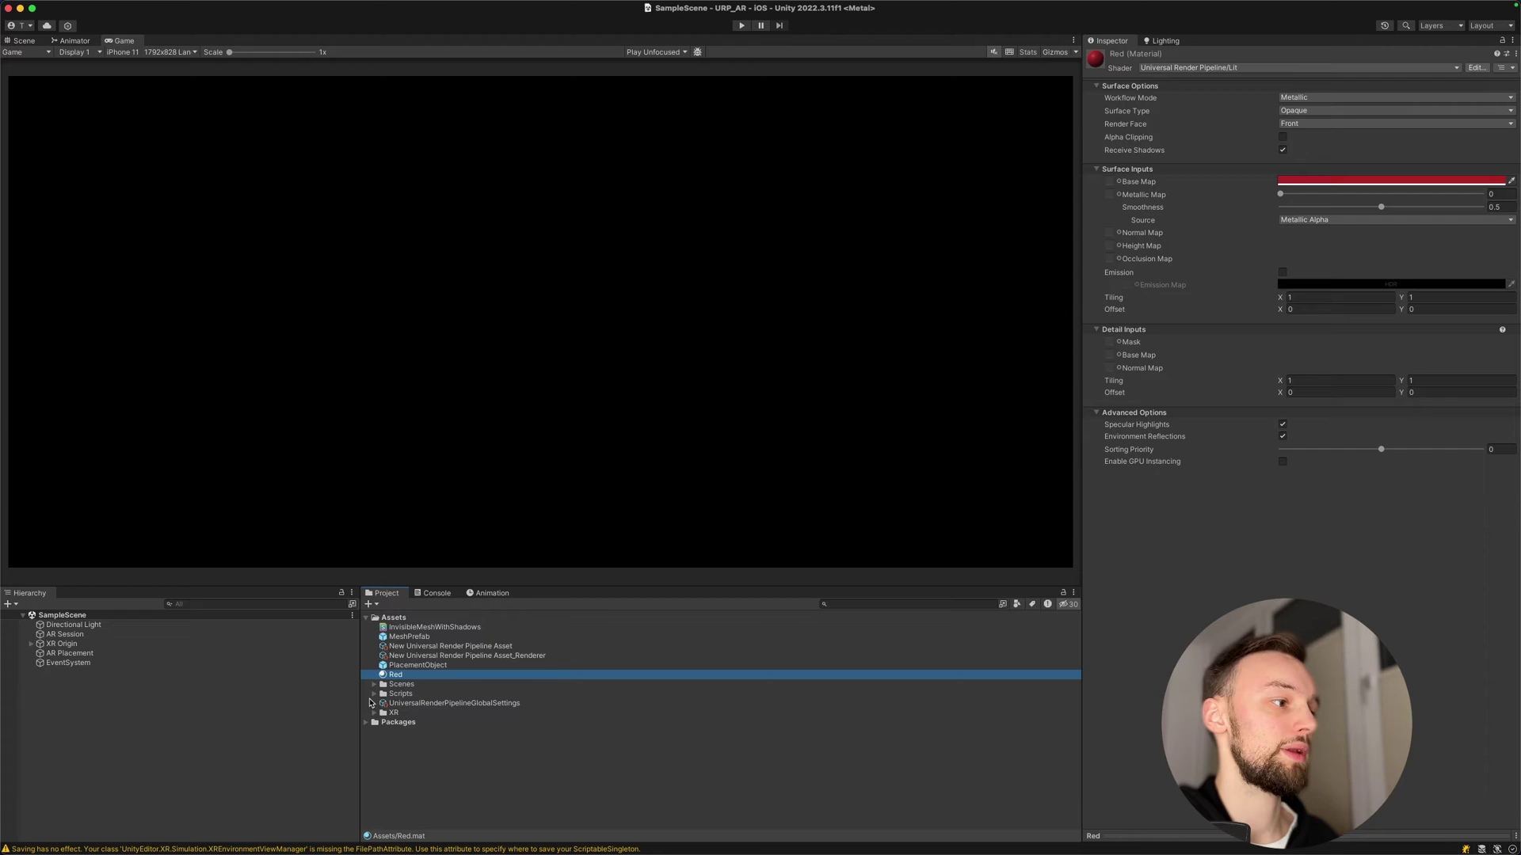
Inspect the material assigned to MeshPrefab and the InvisibleMeshWithShadows shader it uses
click(404, 636)
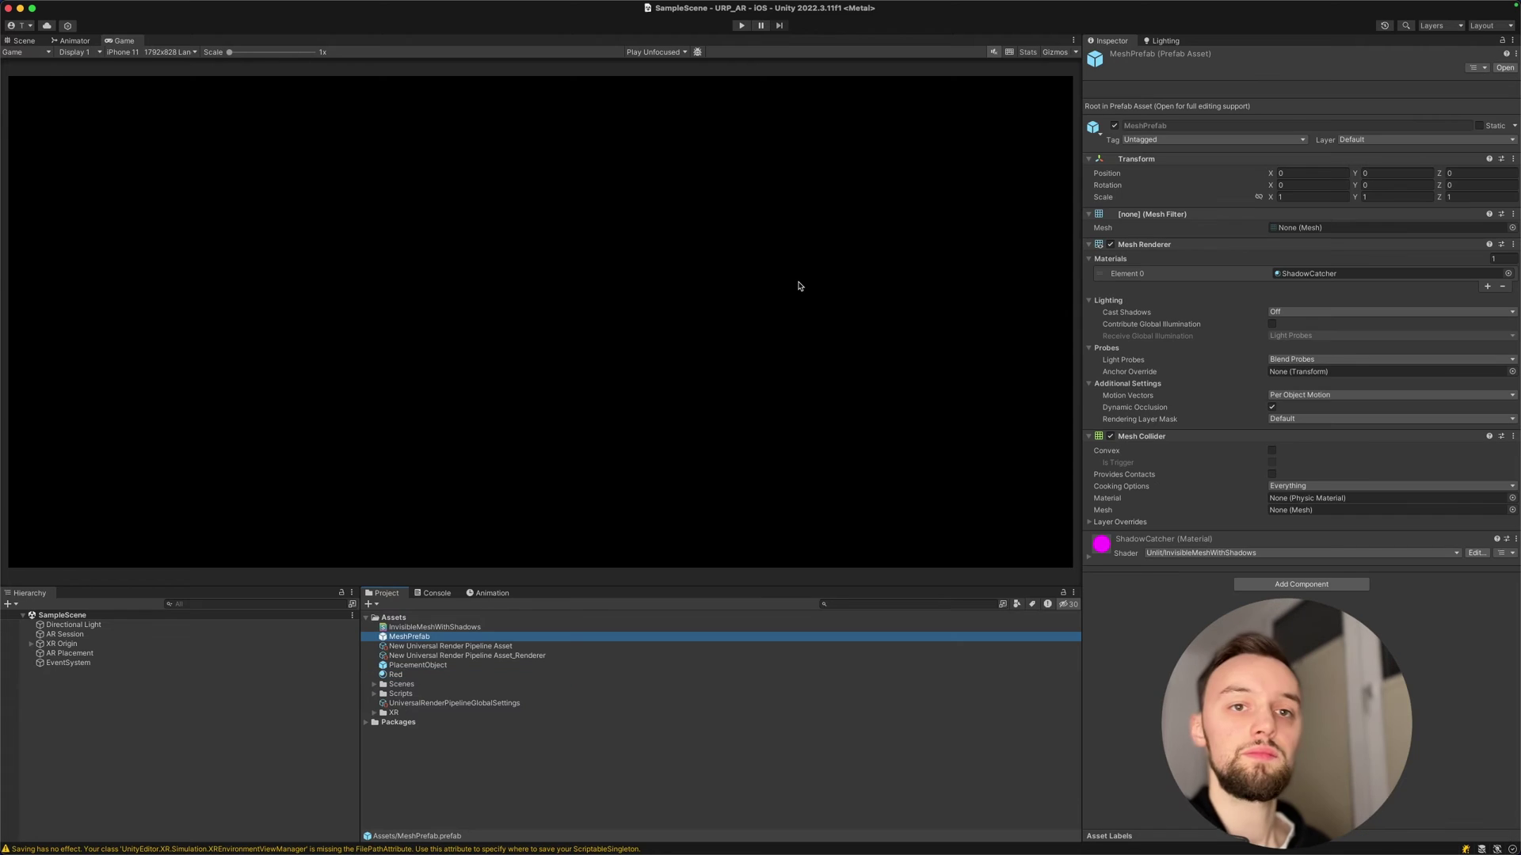
click(442, 628)
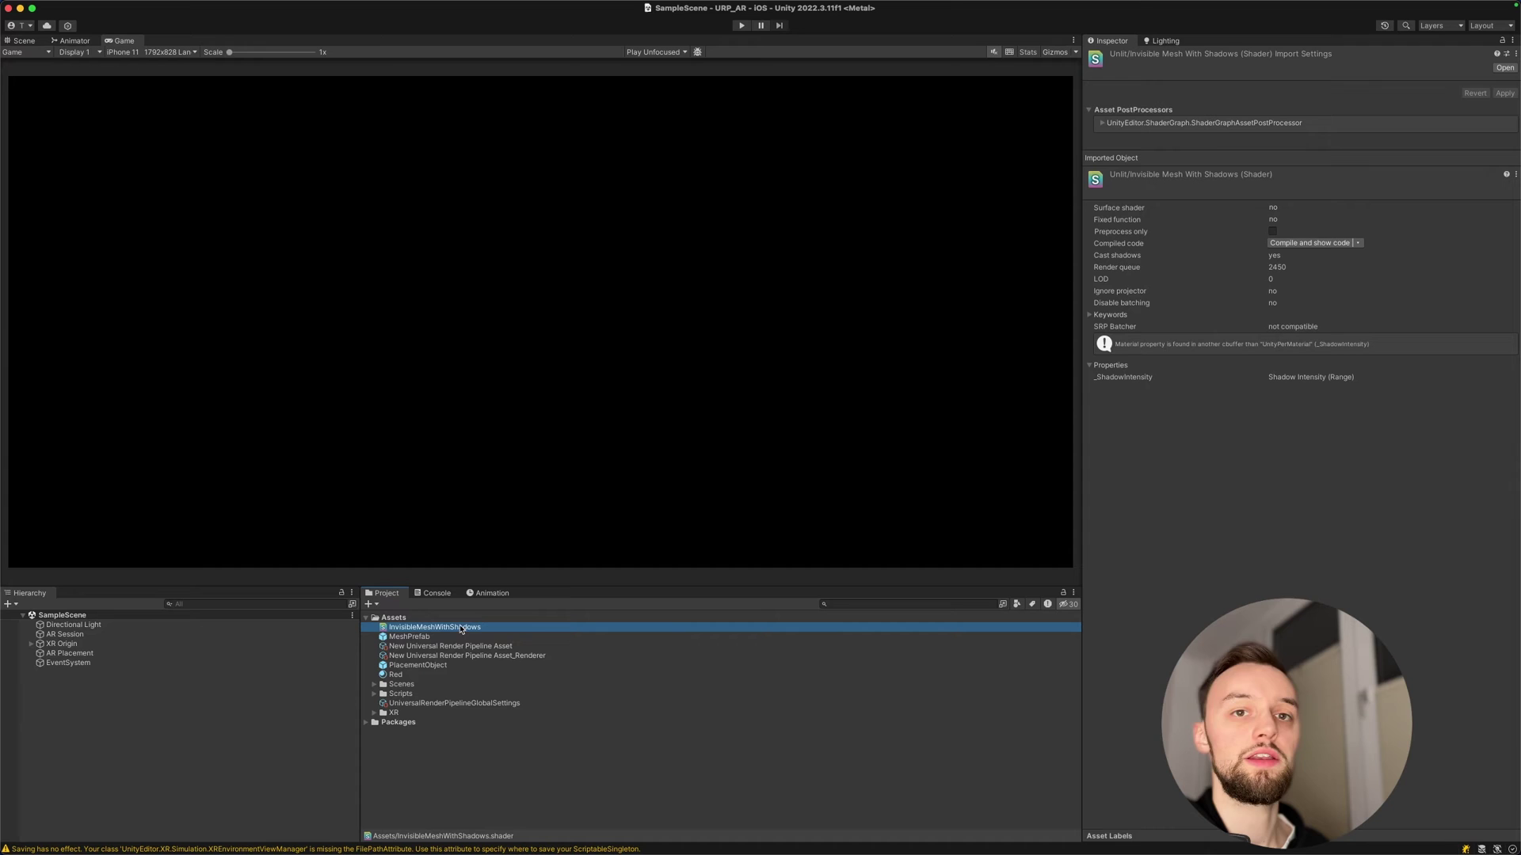
click(491, 456)
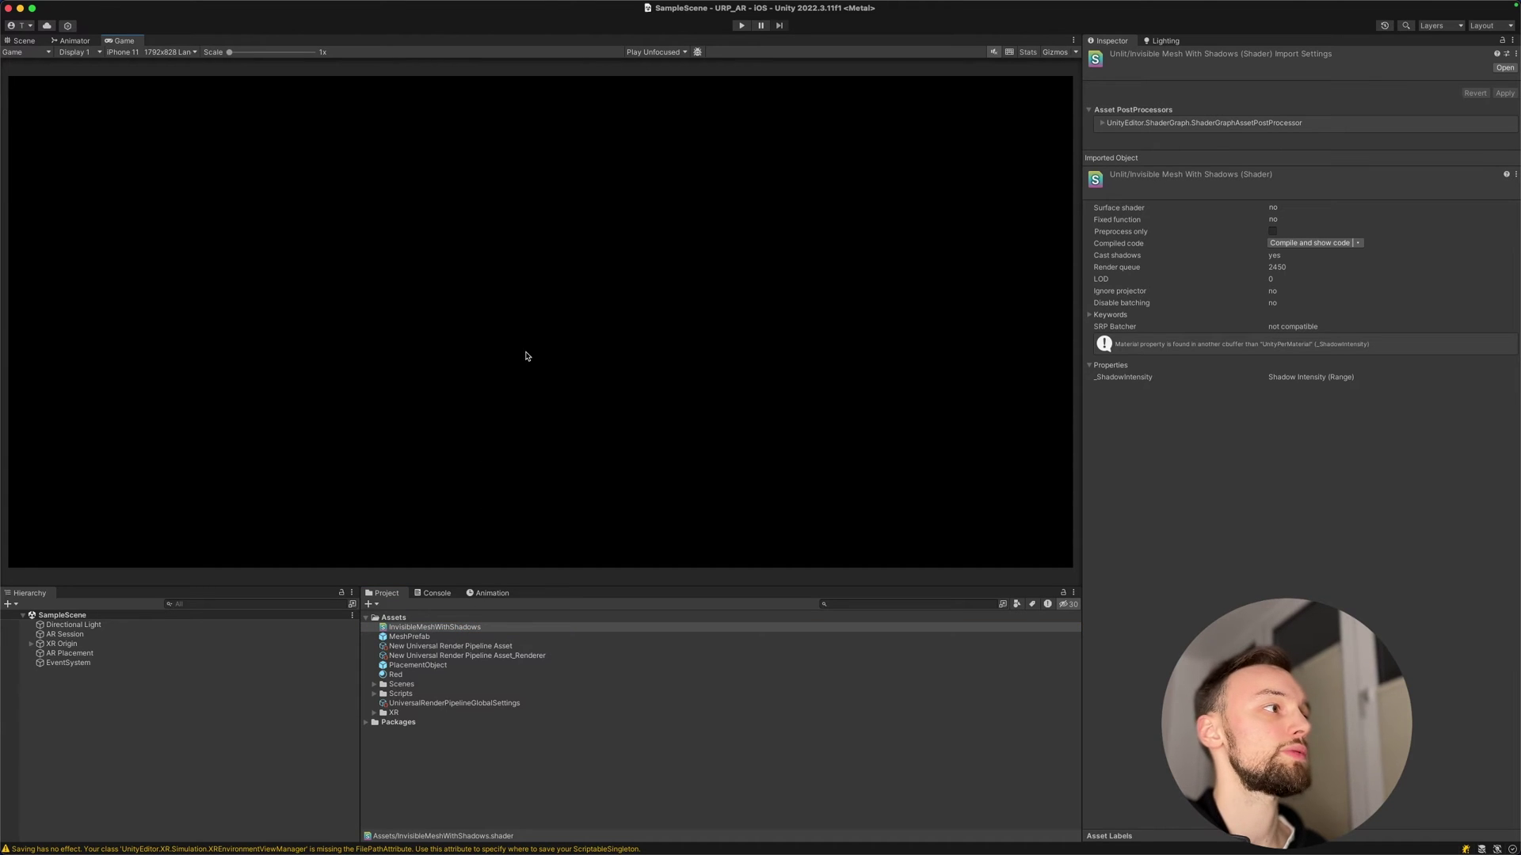
Import the Shadow Receiver URP (FREE) package from My Assets in the Package Manager
mouse_move(532, 4)
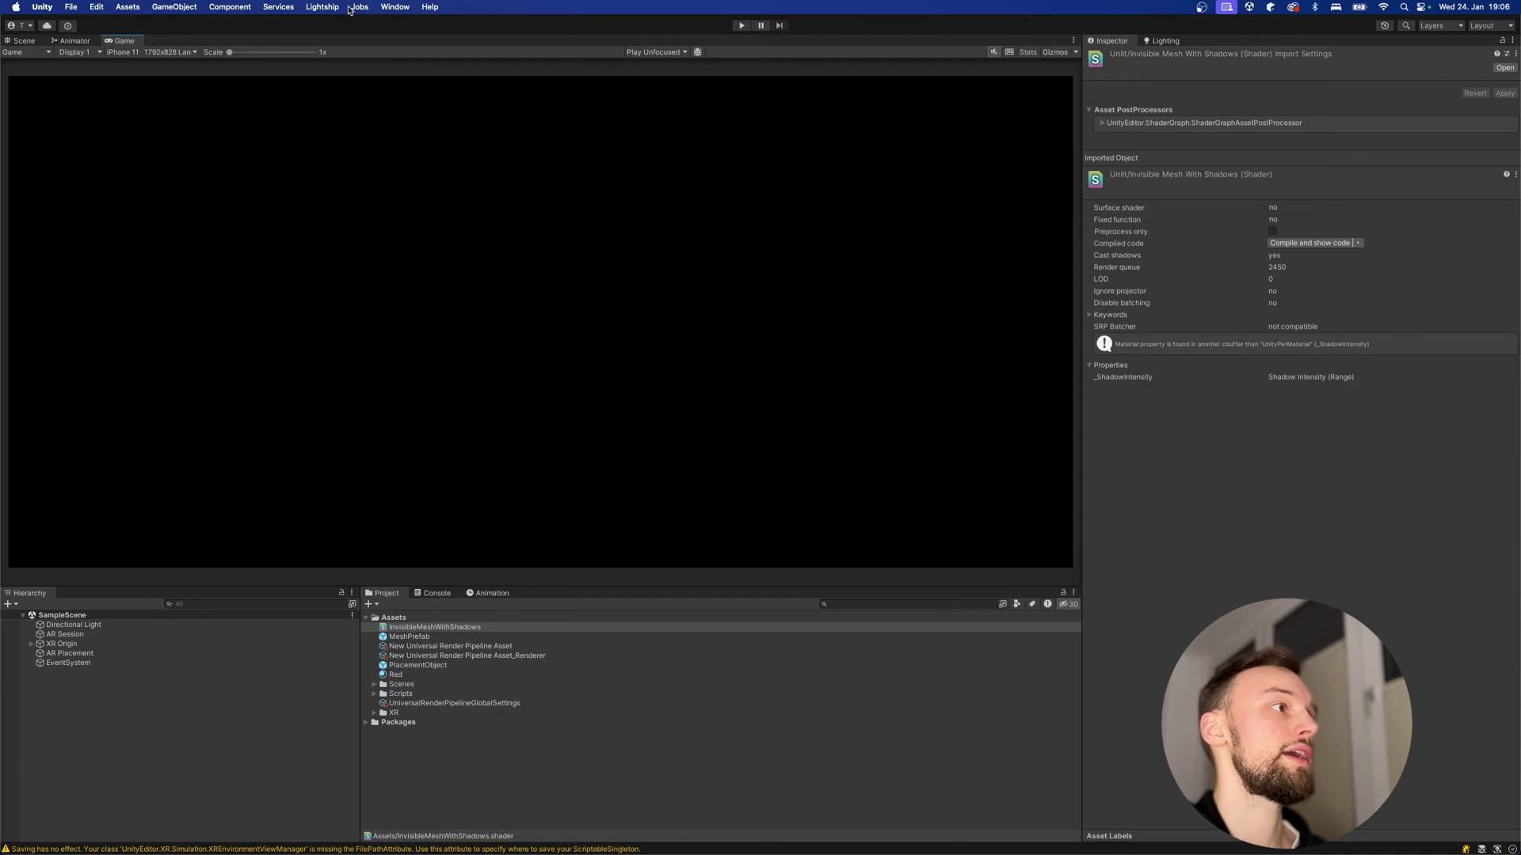
click(393, 7)
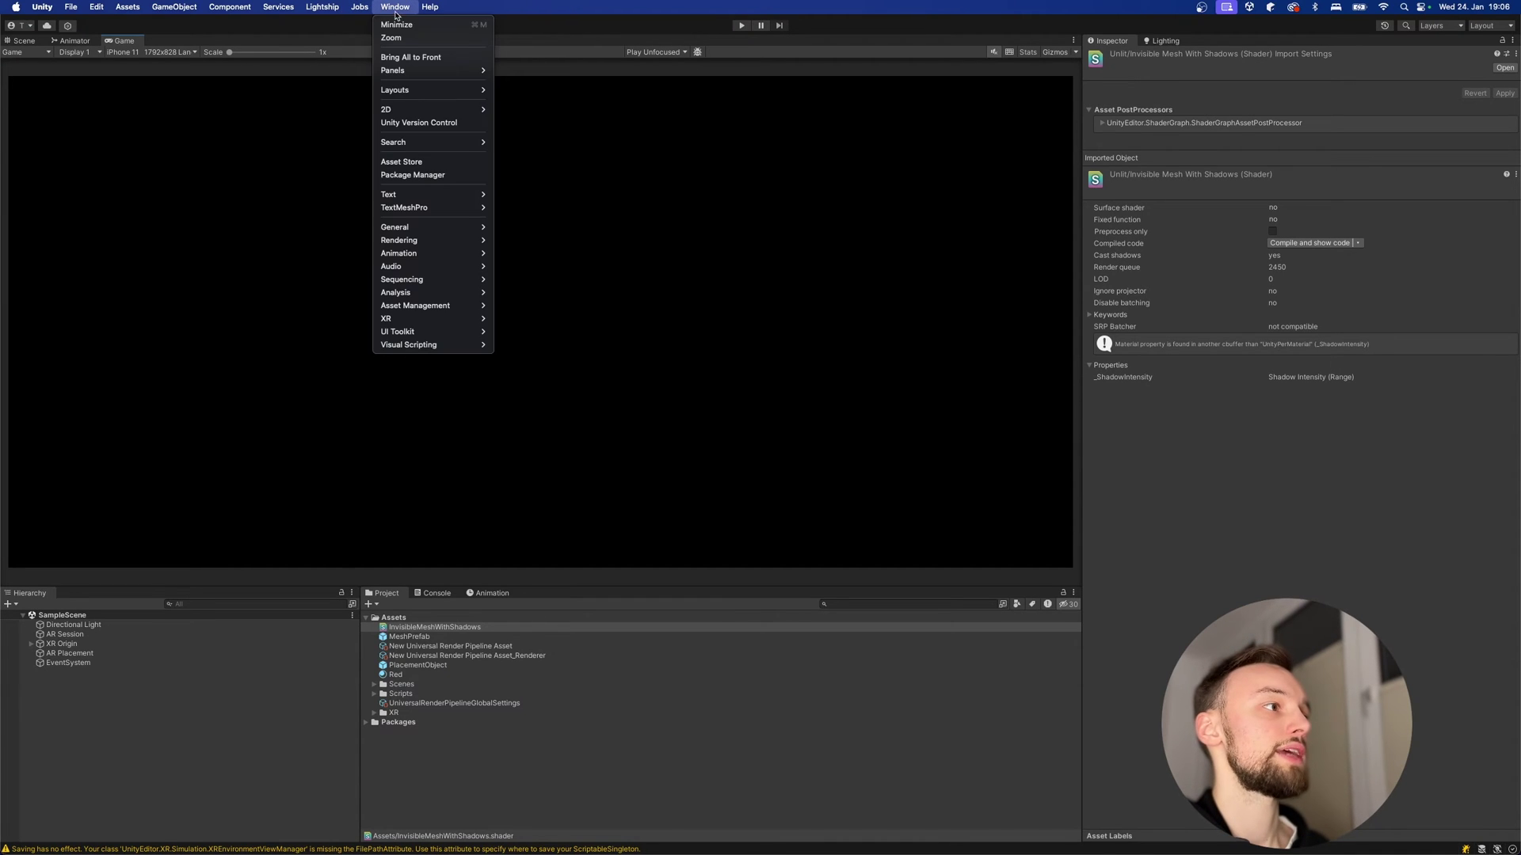
click(423, 175)
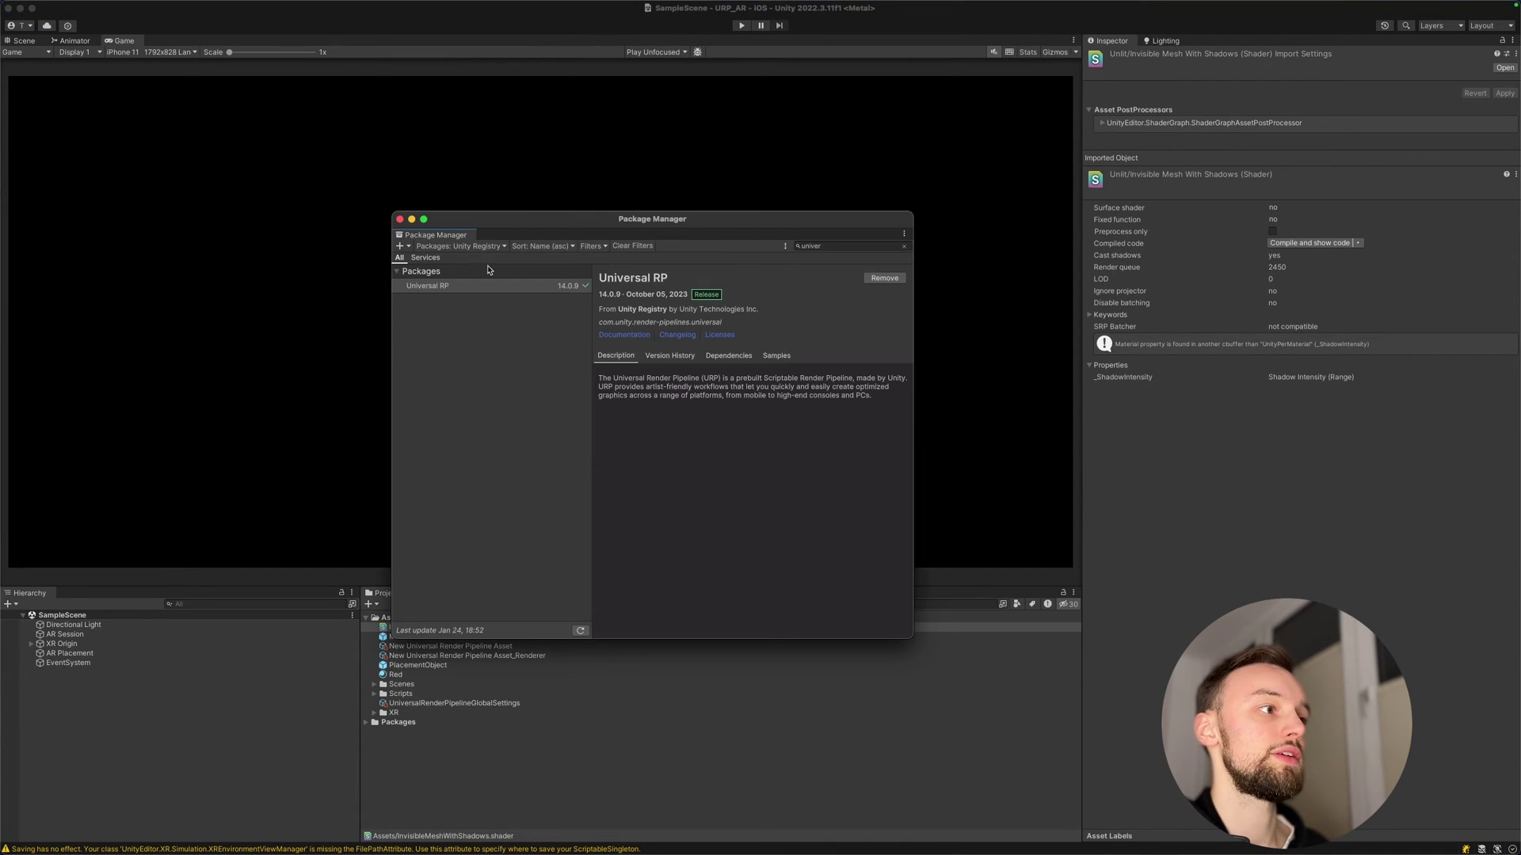
click(463, 246)
click(451, 275)
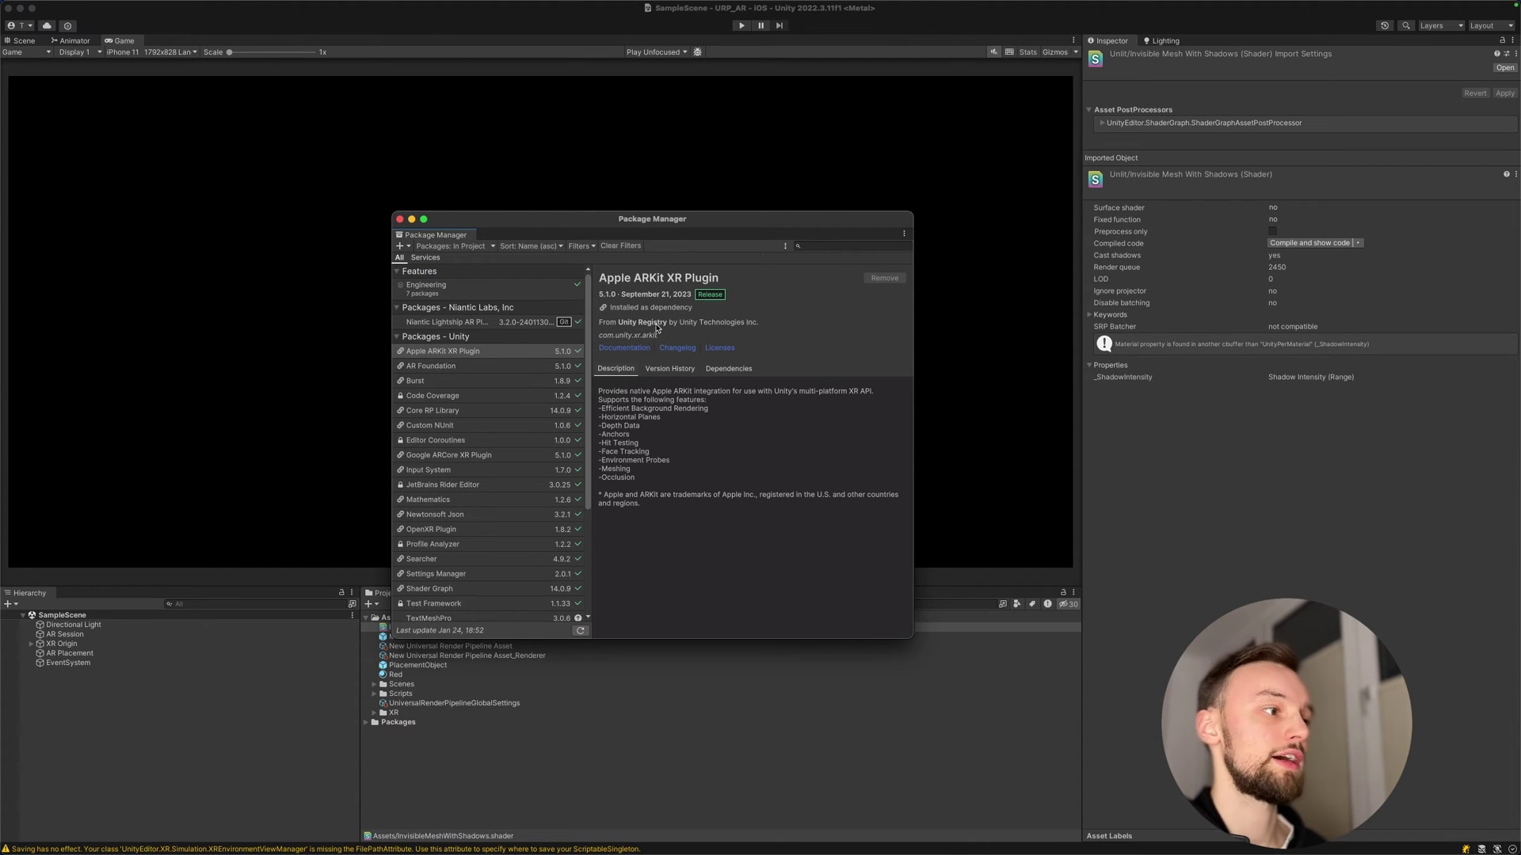
scroll(531, 523, down, 5)
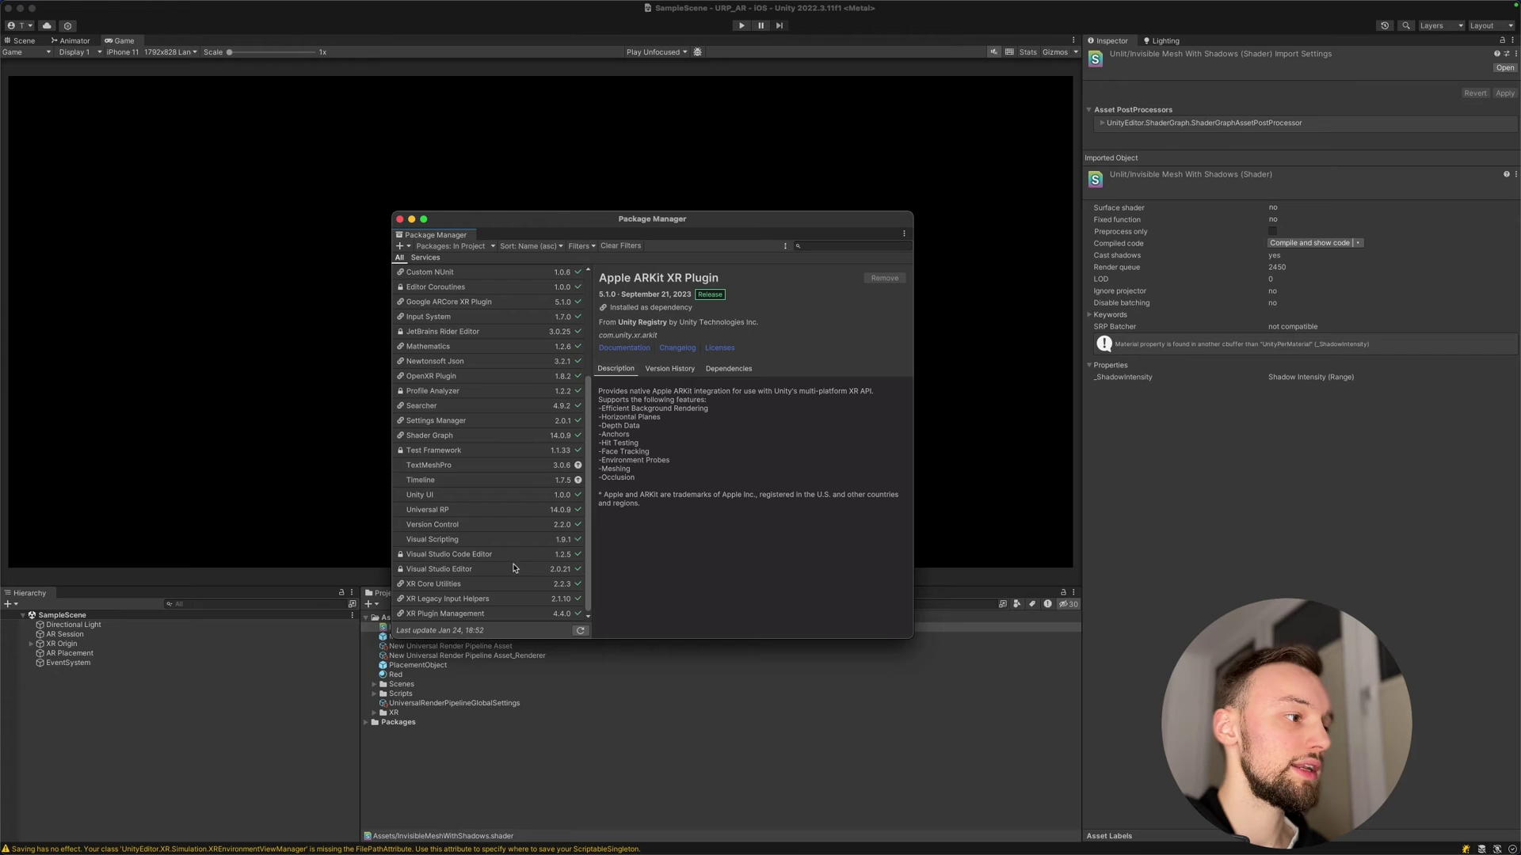
scroll(521, 423, up, 5)
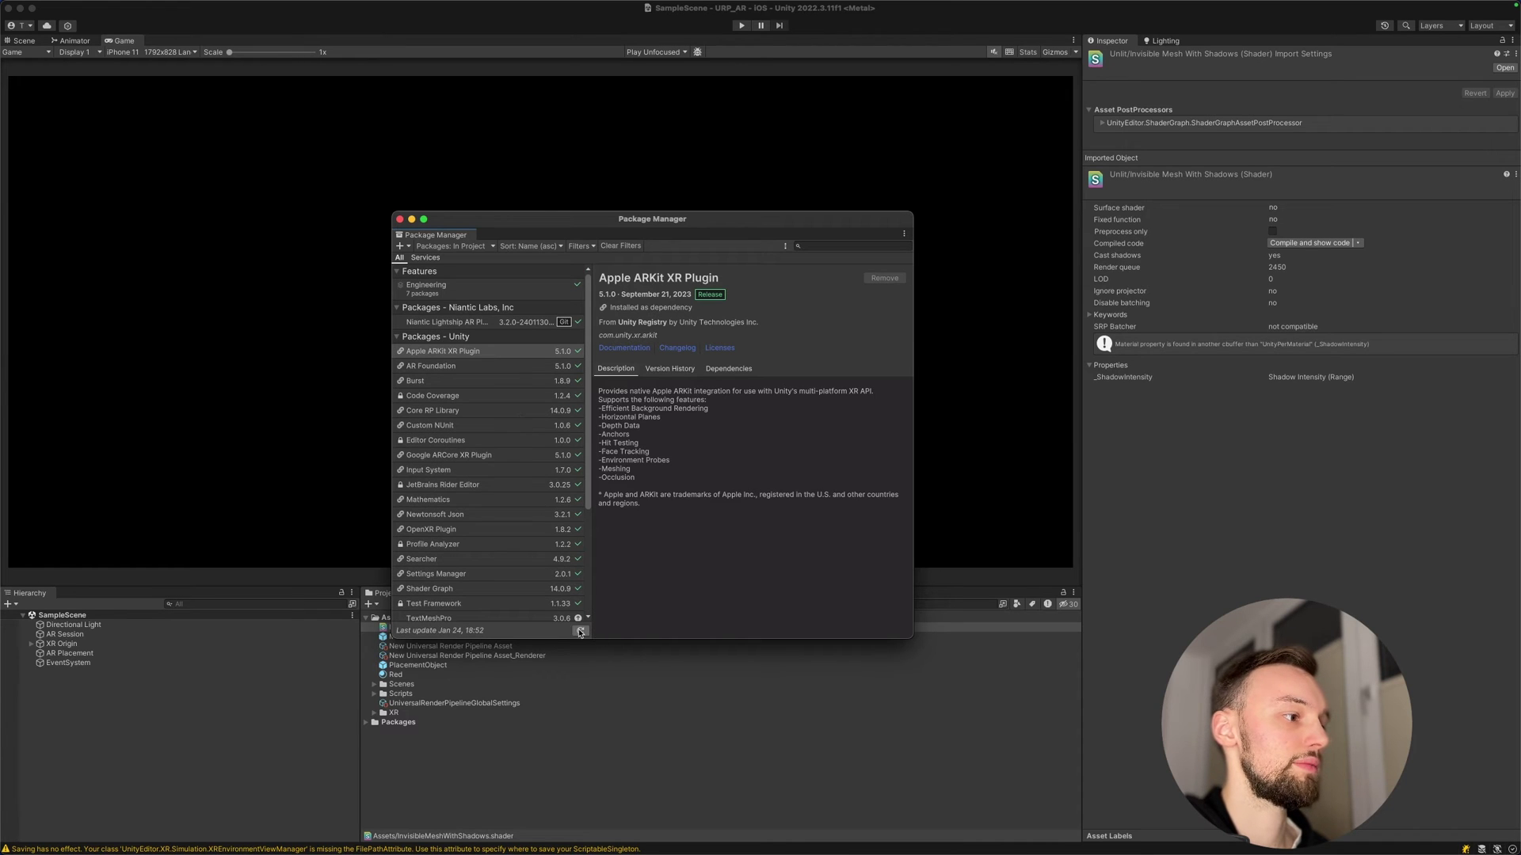
click(486, 246)
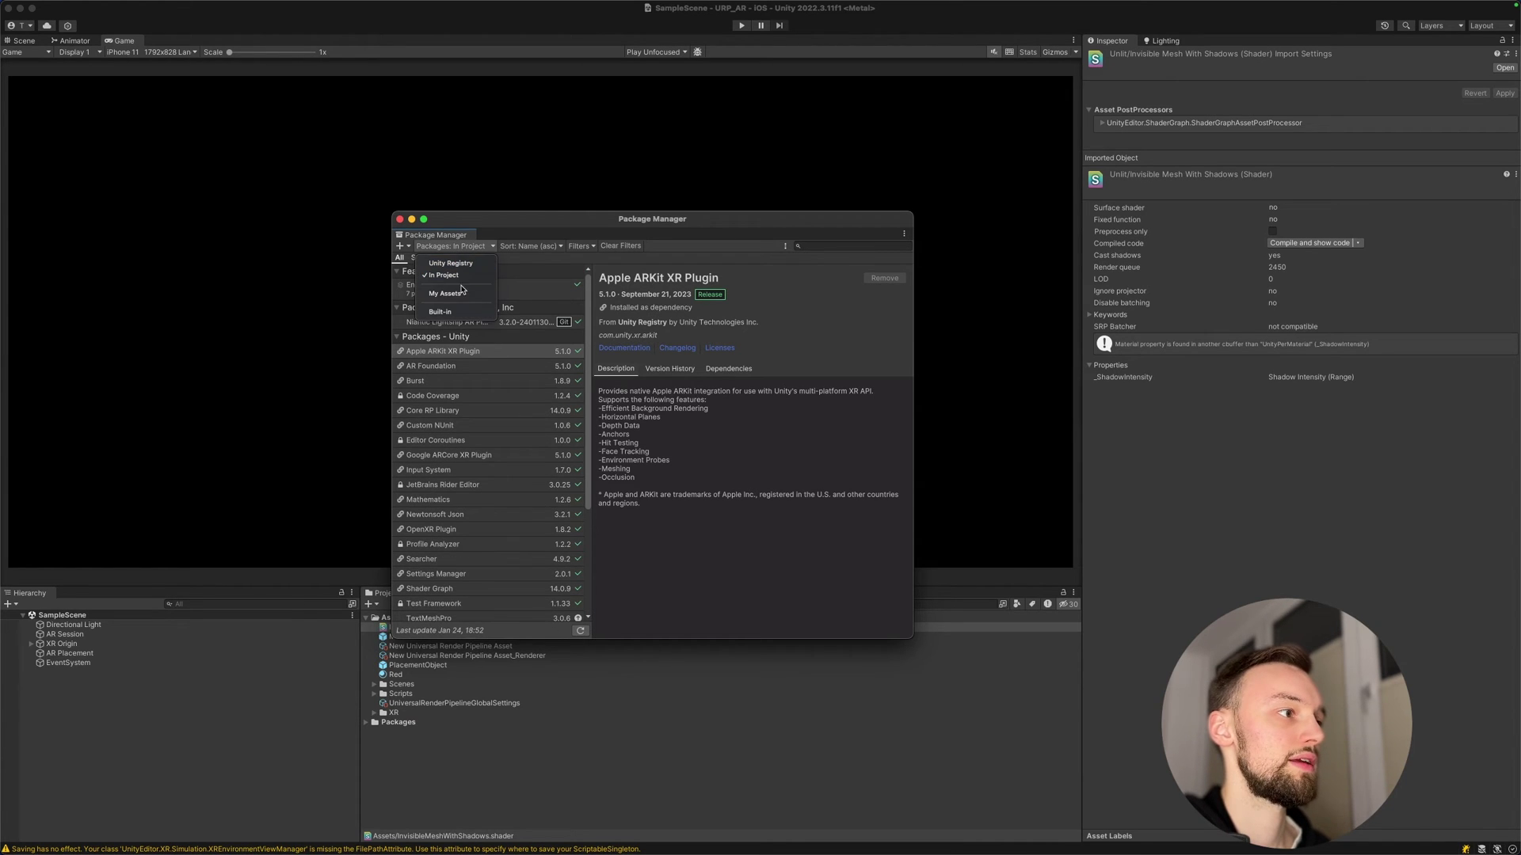
click(483, 297)
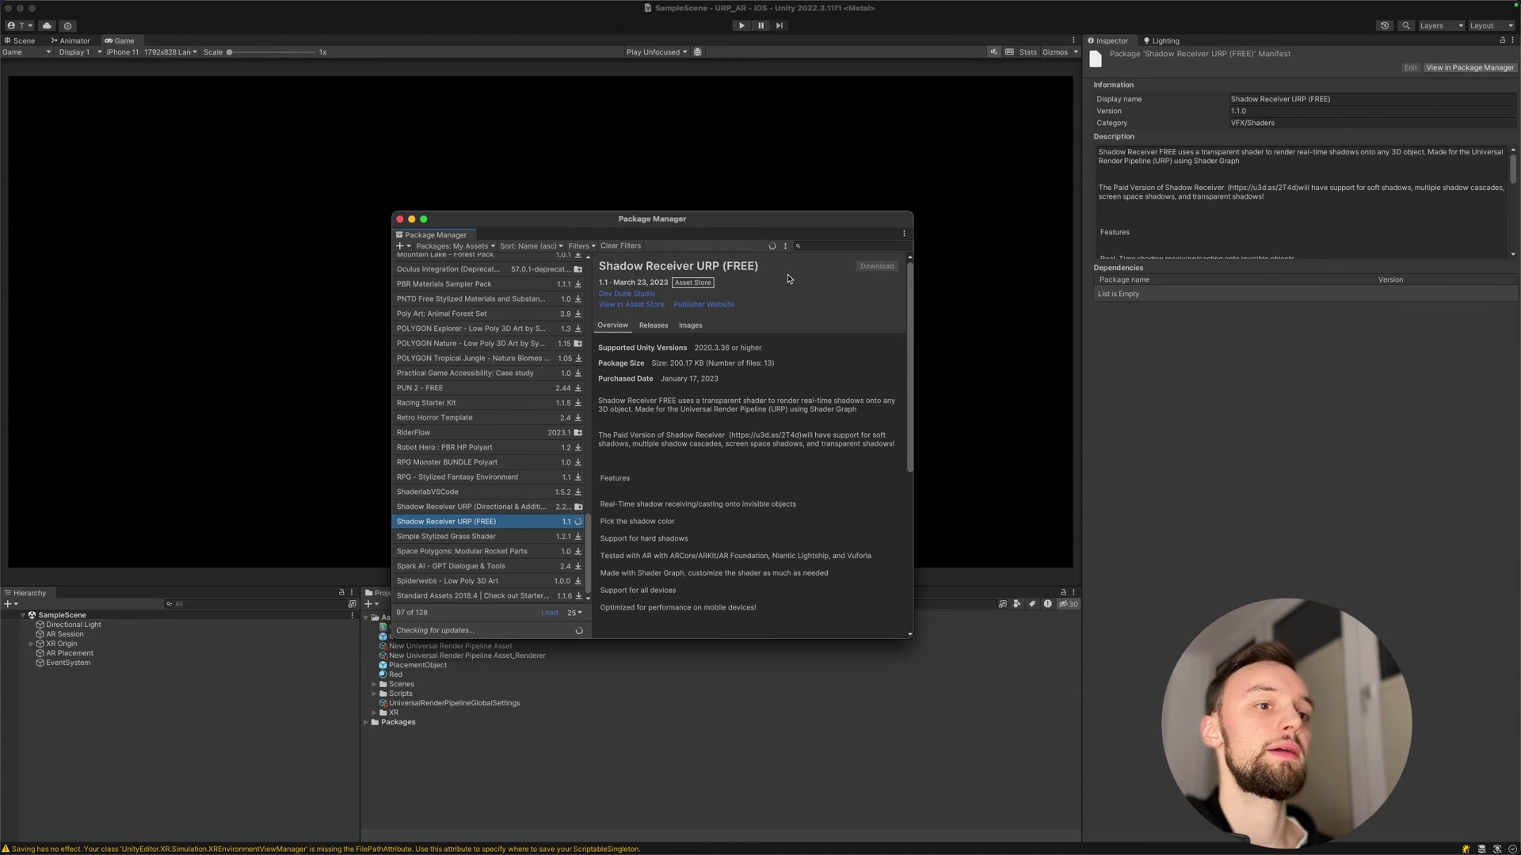
Assign the ShadowReceiver material from DevDunkStudio/ShadowReceiverURP/Demo/Materials to MeshPrefab
click(418, 647)
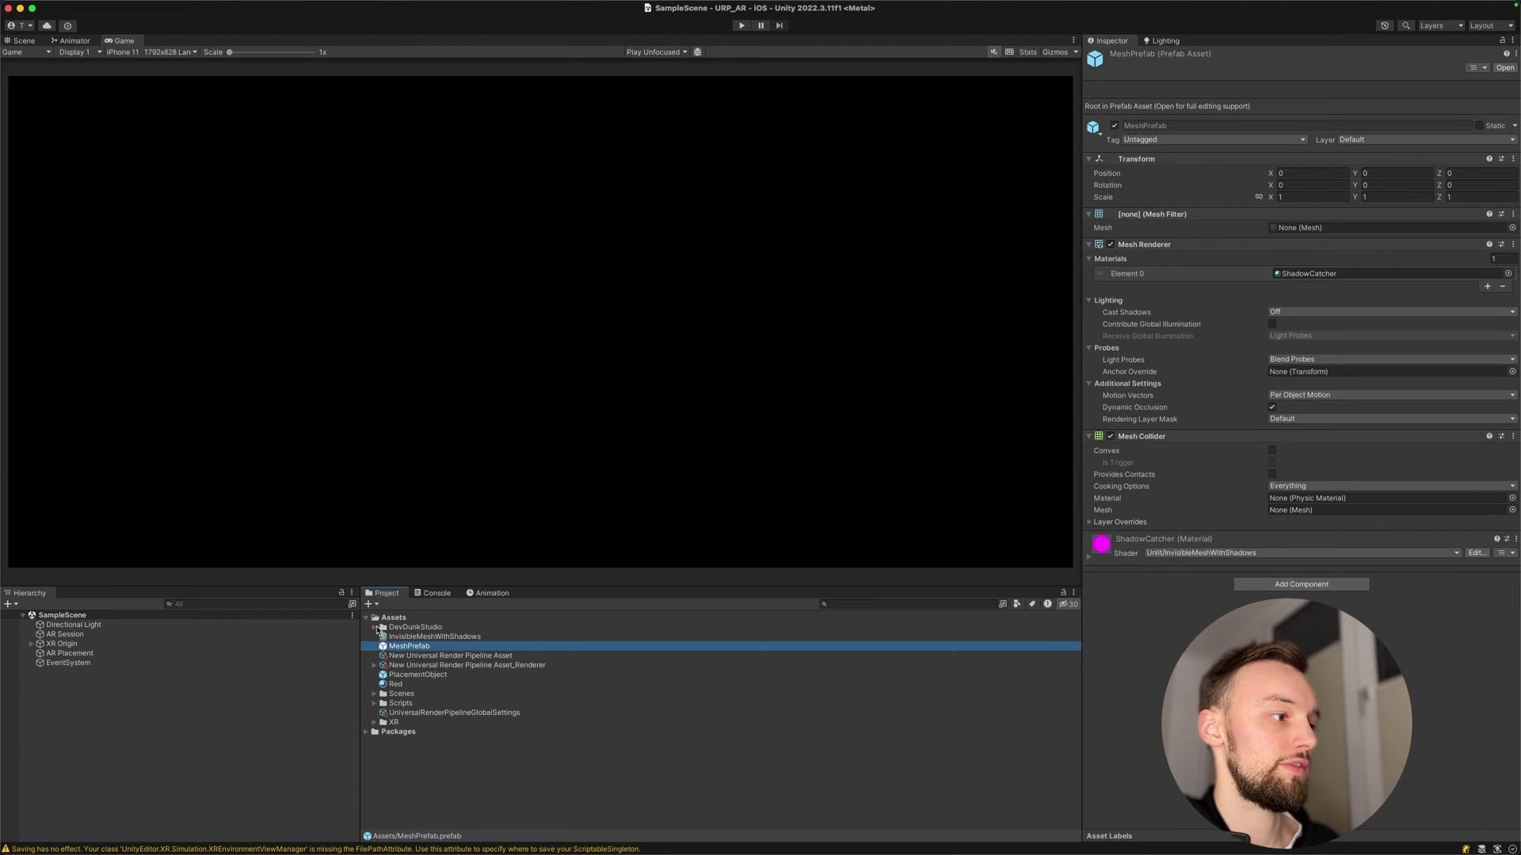
click(375, 627)
click(383, 637)
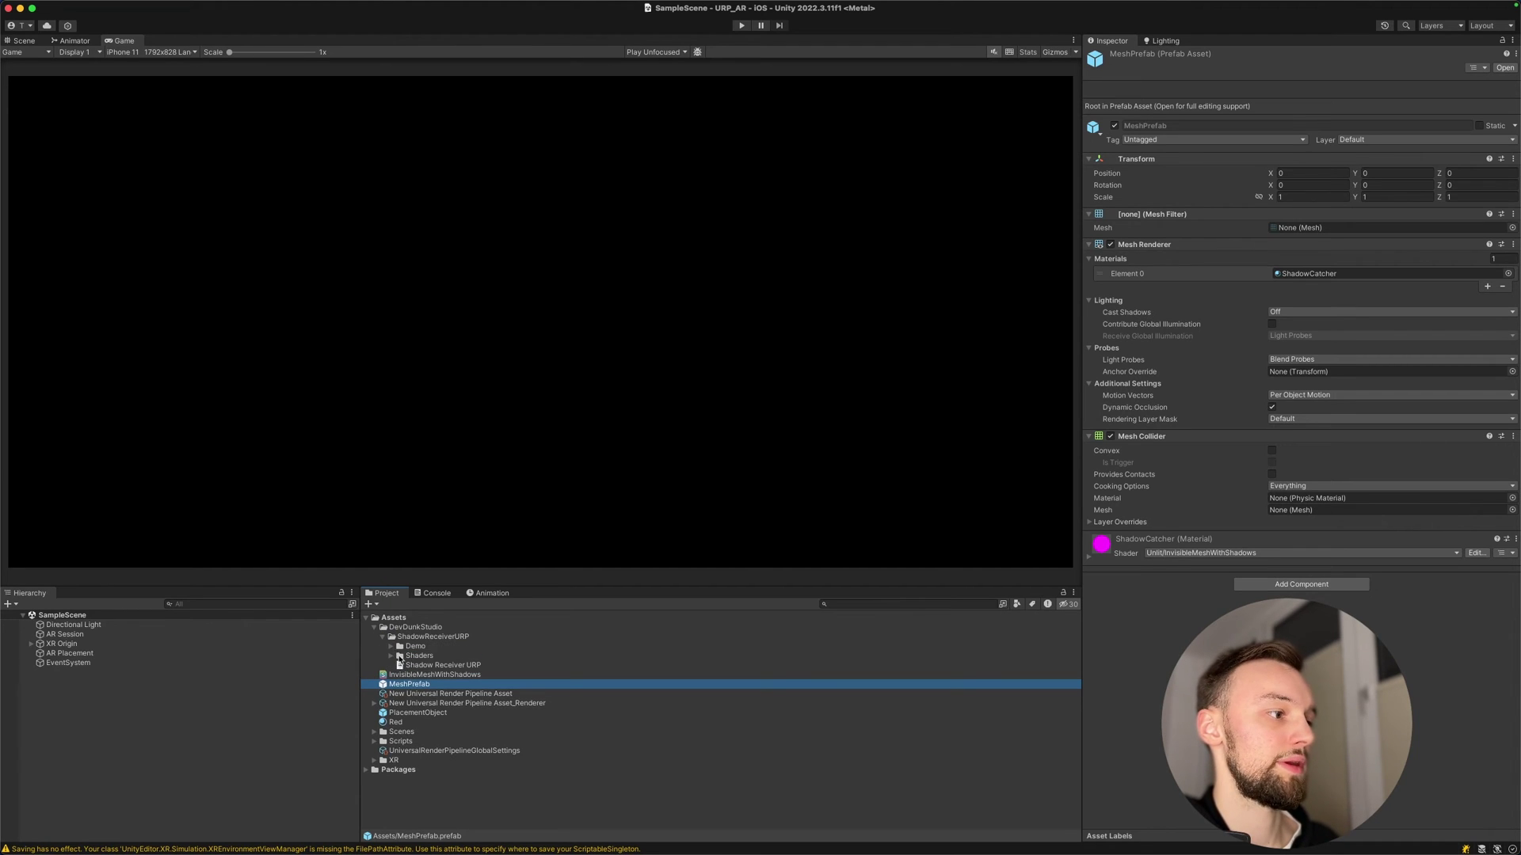
click(394, 648)
click(390, 647)
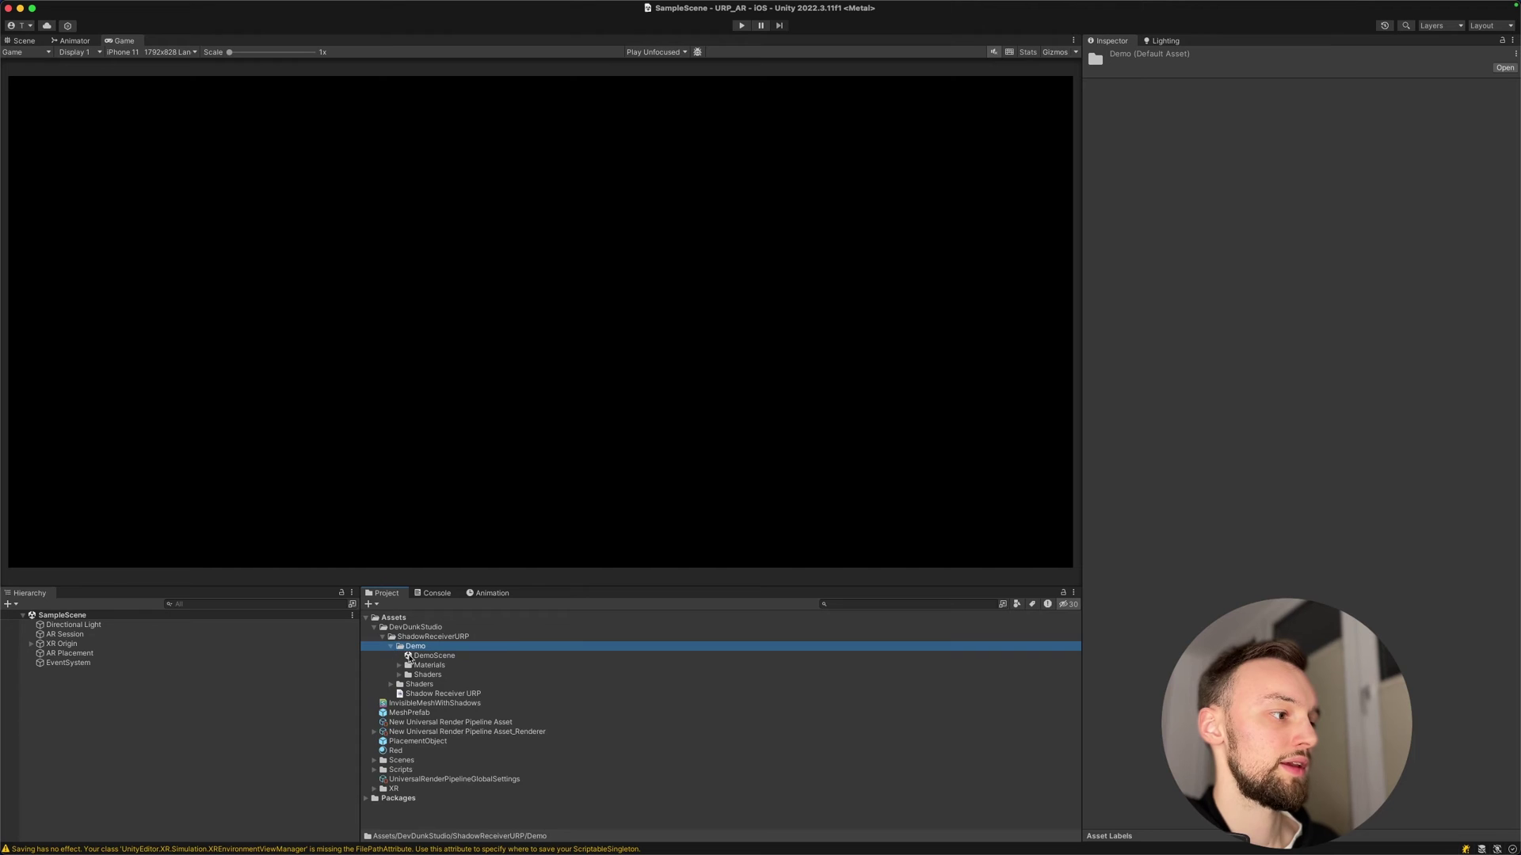
click(399, 665)
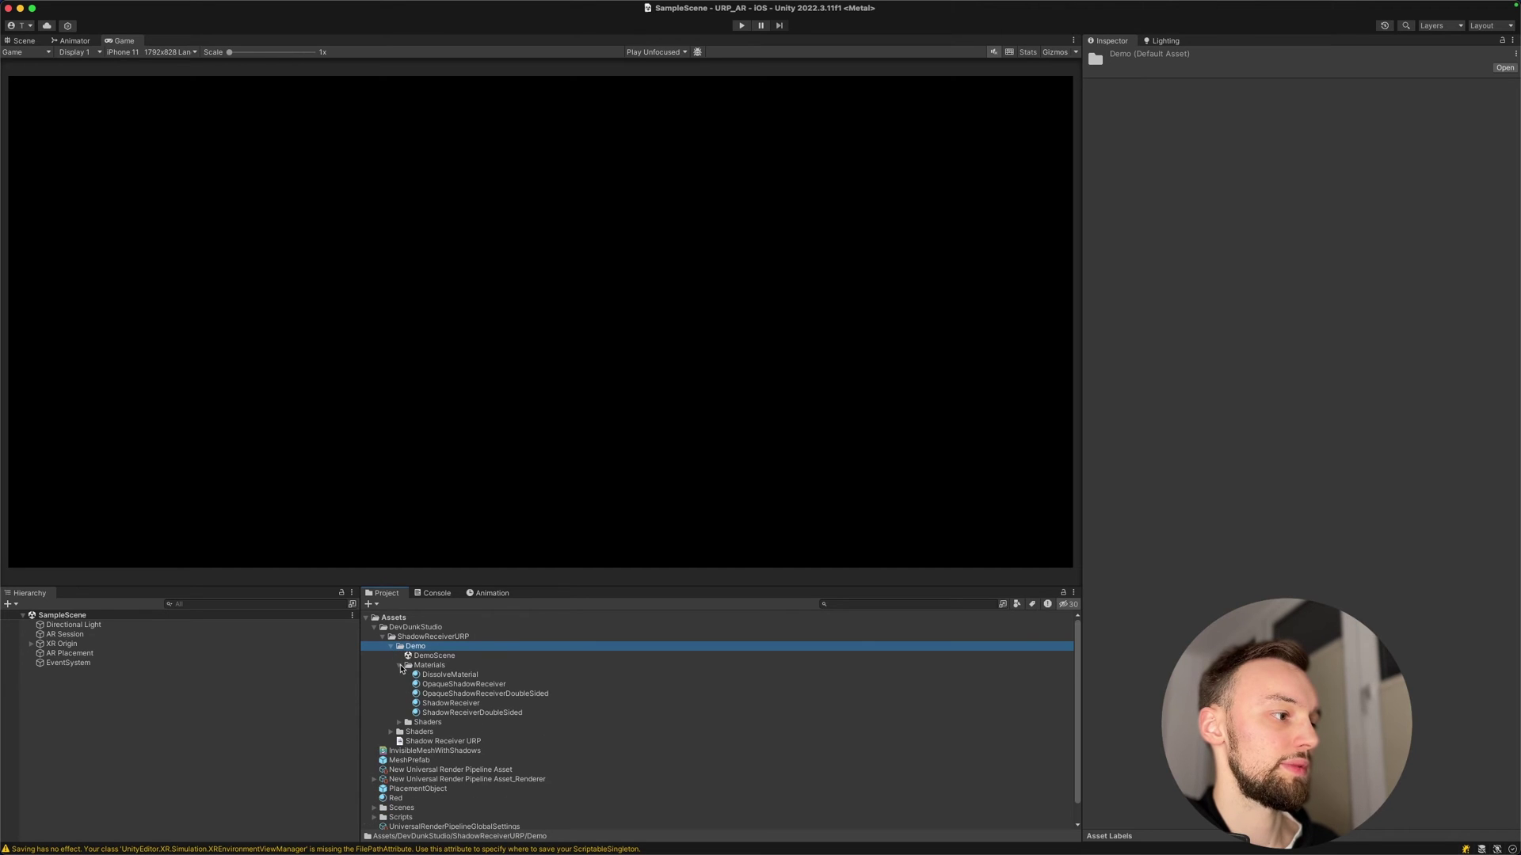
click(452, 704)
scroll(428, 776, down, 1)
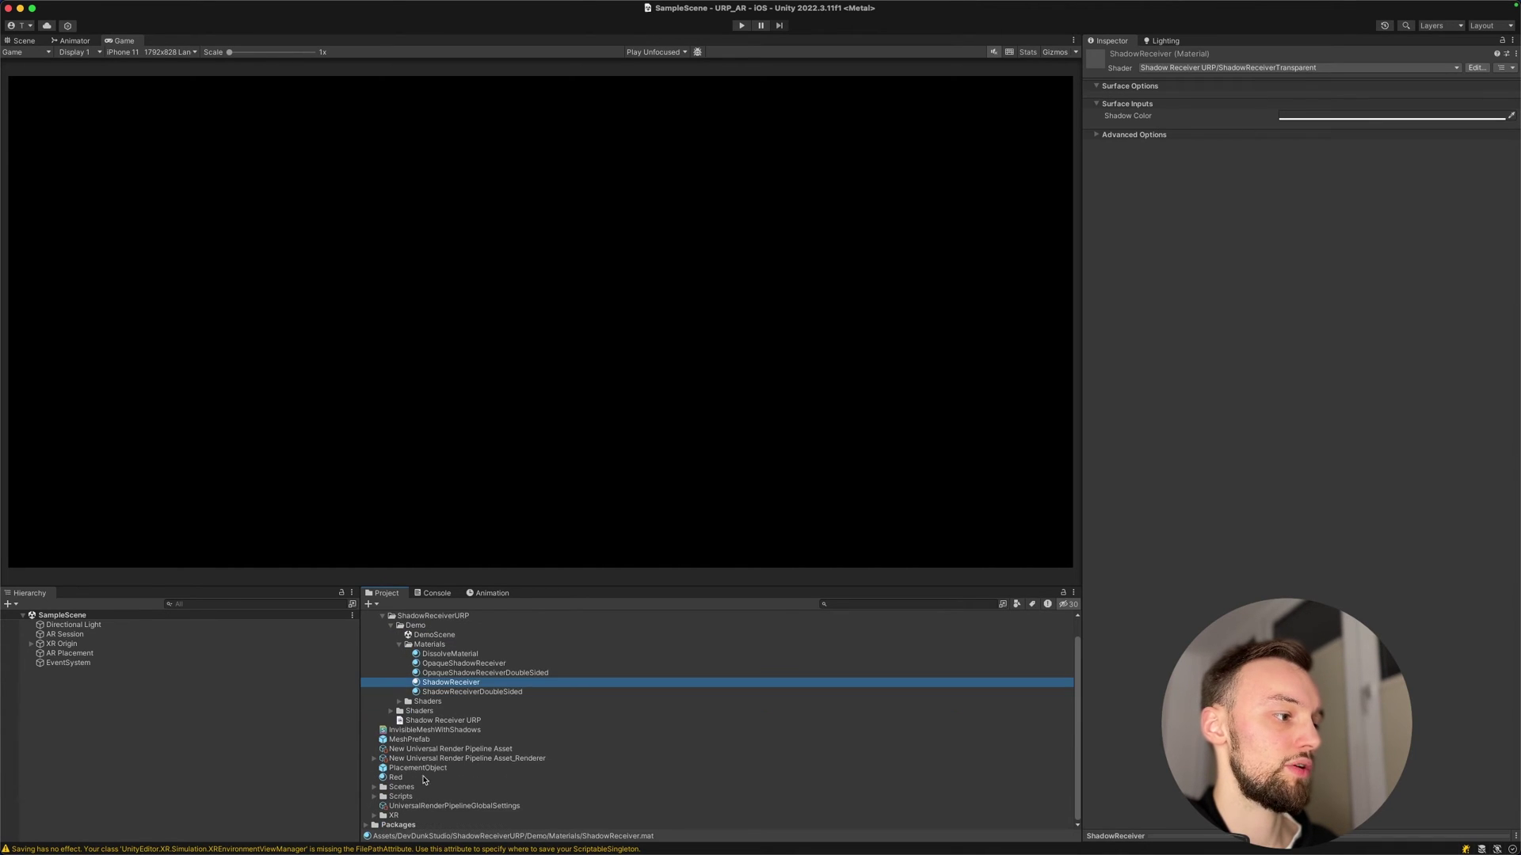
click(425, 739)
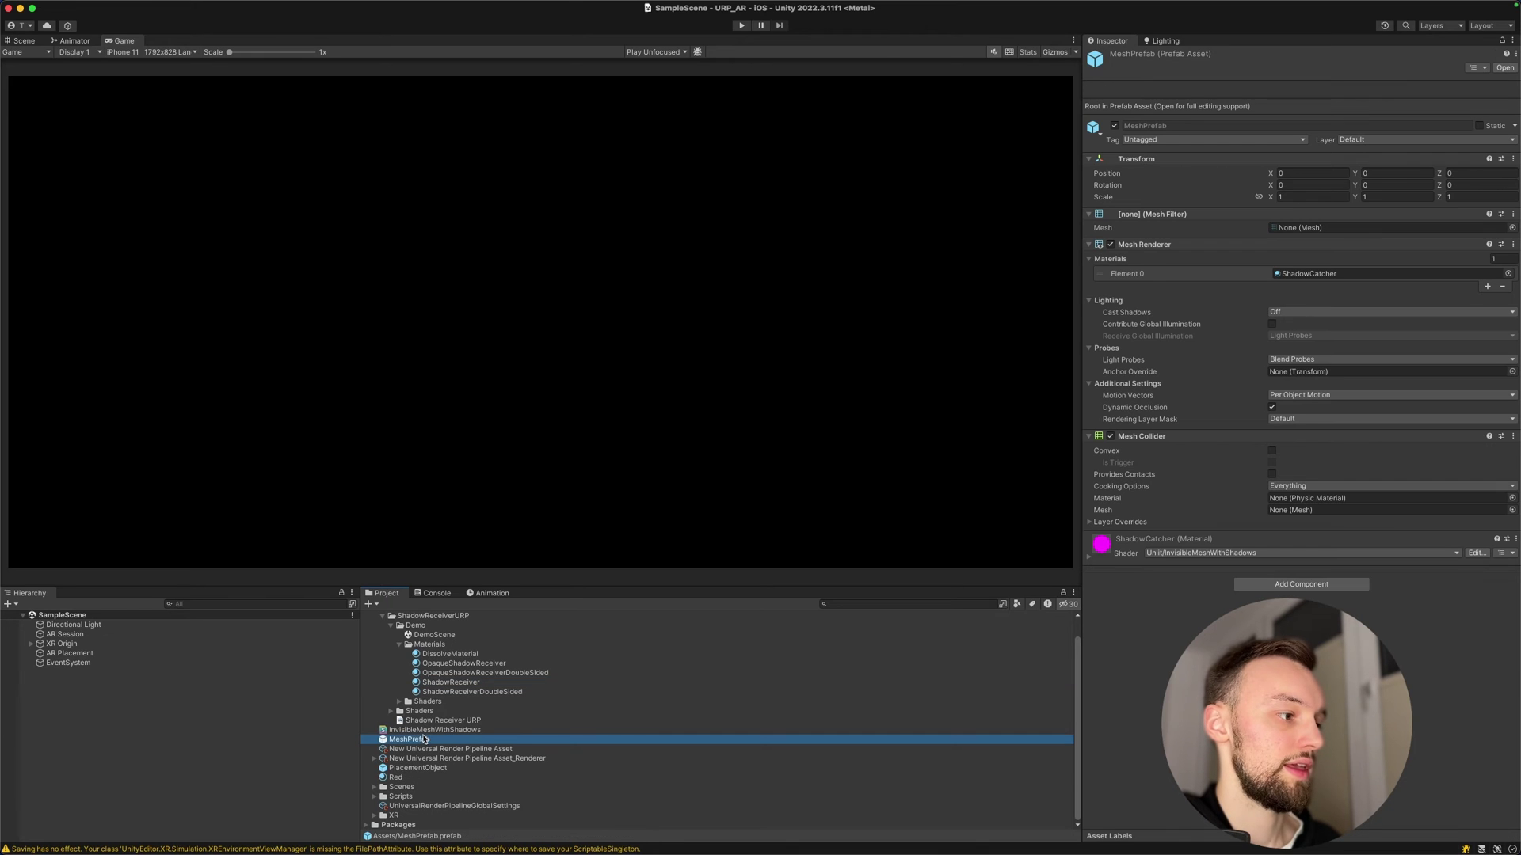
drag(441, 686, 419, 740)
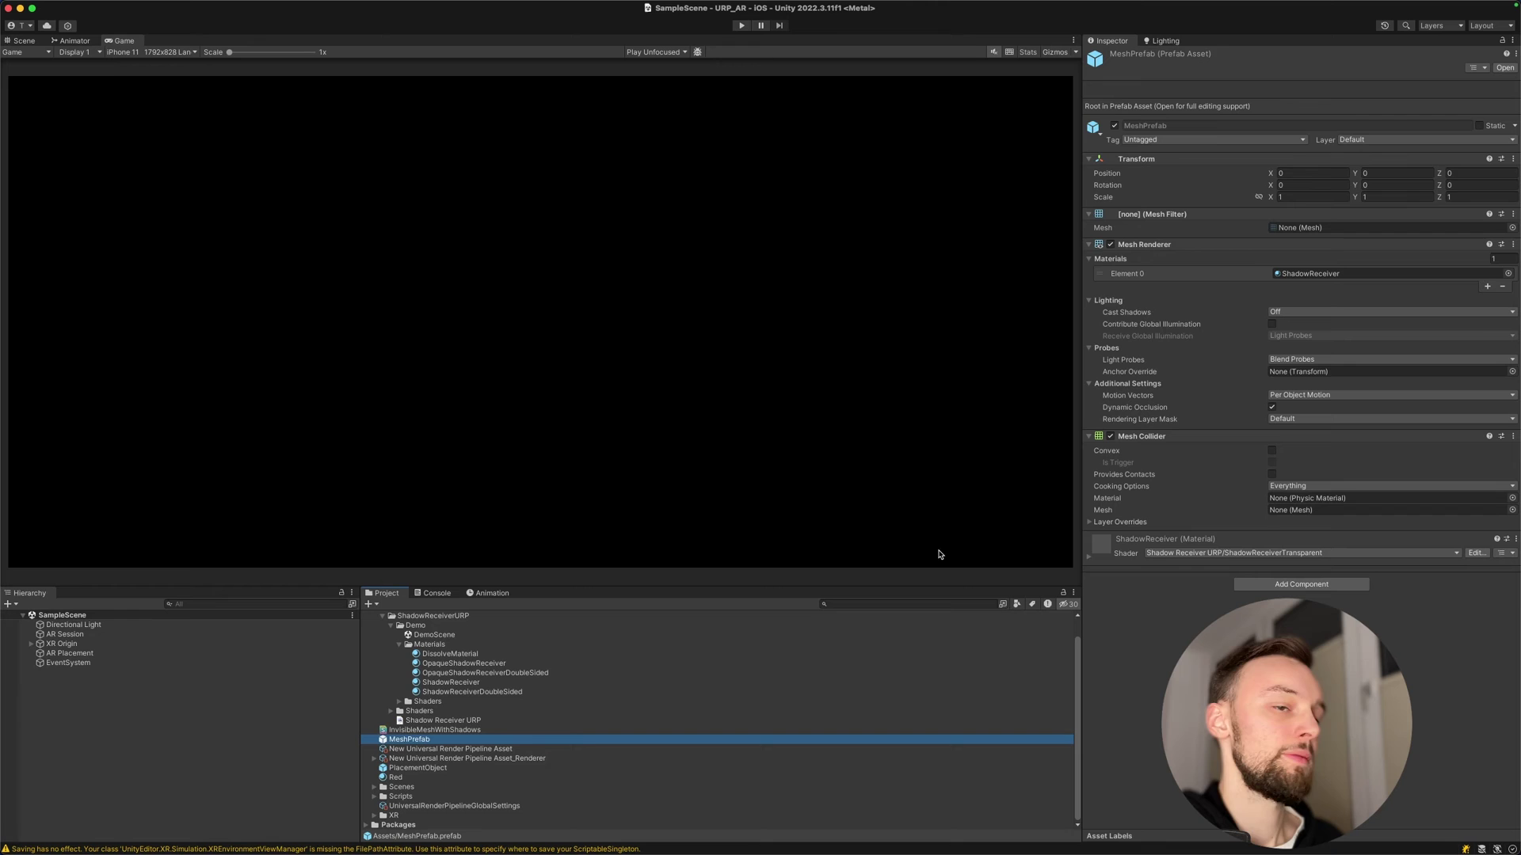
Test-run the scene, place four red spheres on and around the desk objects, and stop the run
click(742, 26)
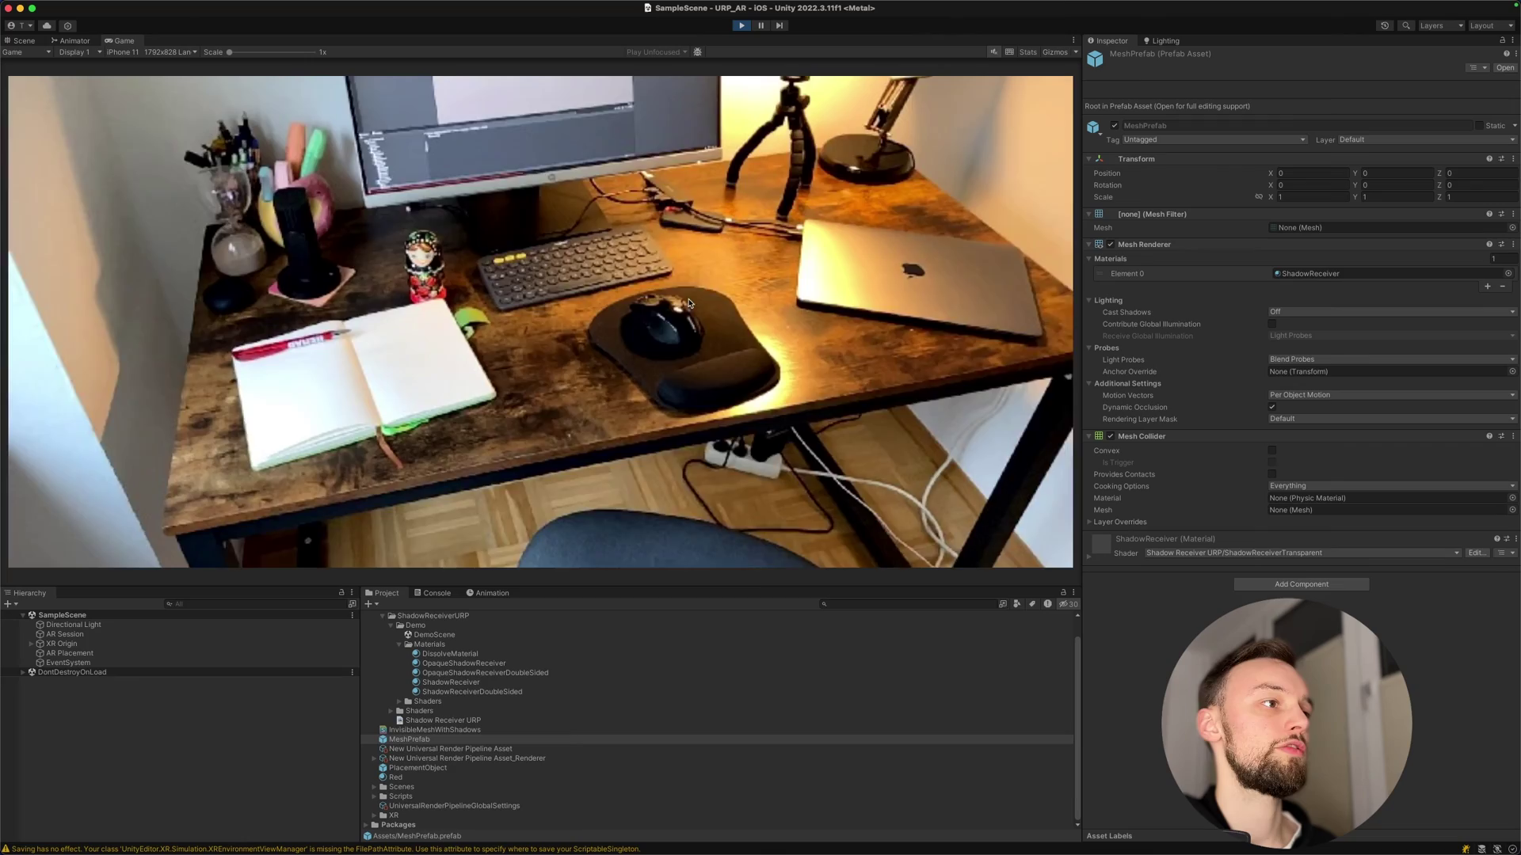
click(725, 337)
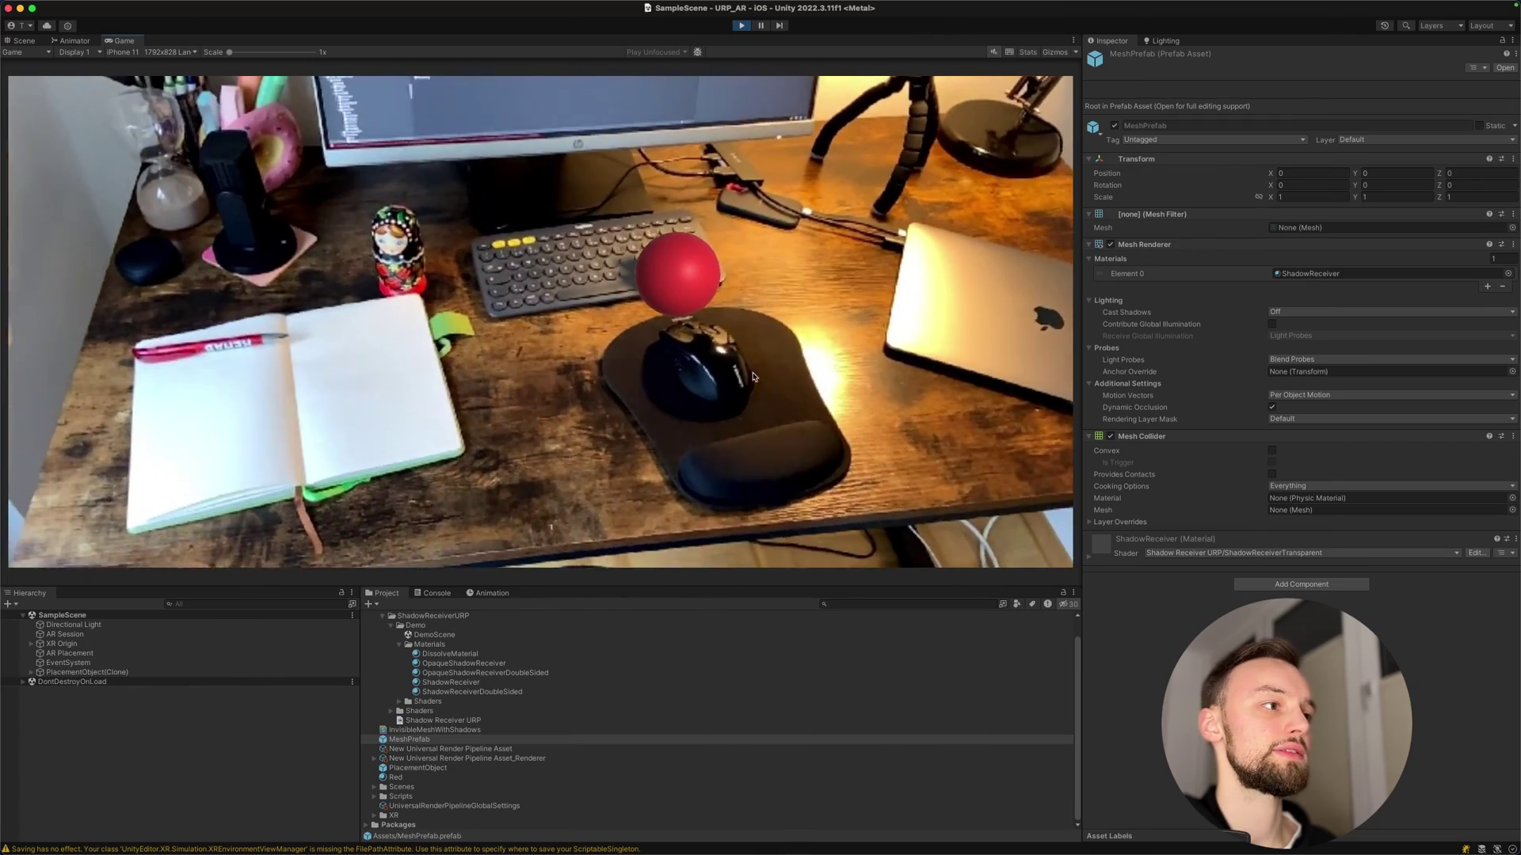
click(820, 381)
click(922, 328)
click(801, 266)
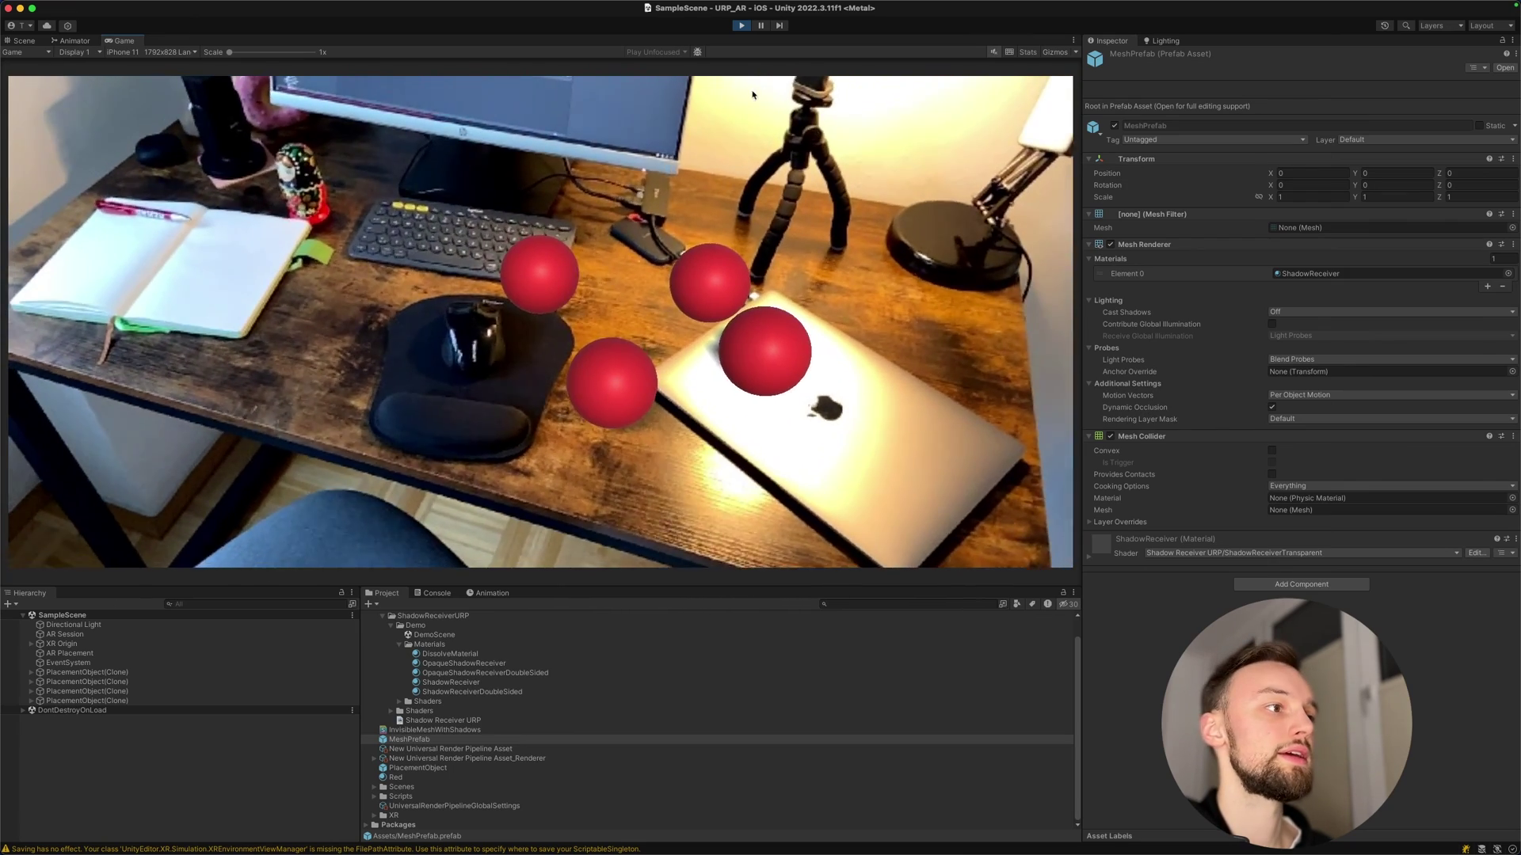
click(742, 26)
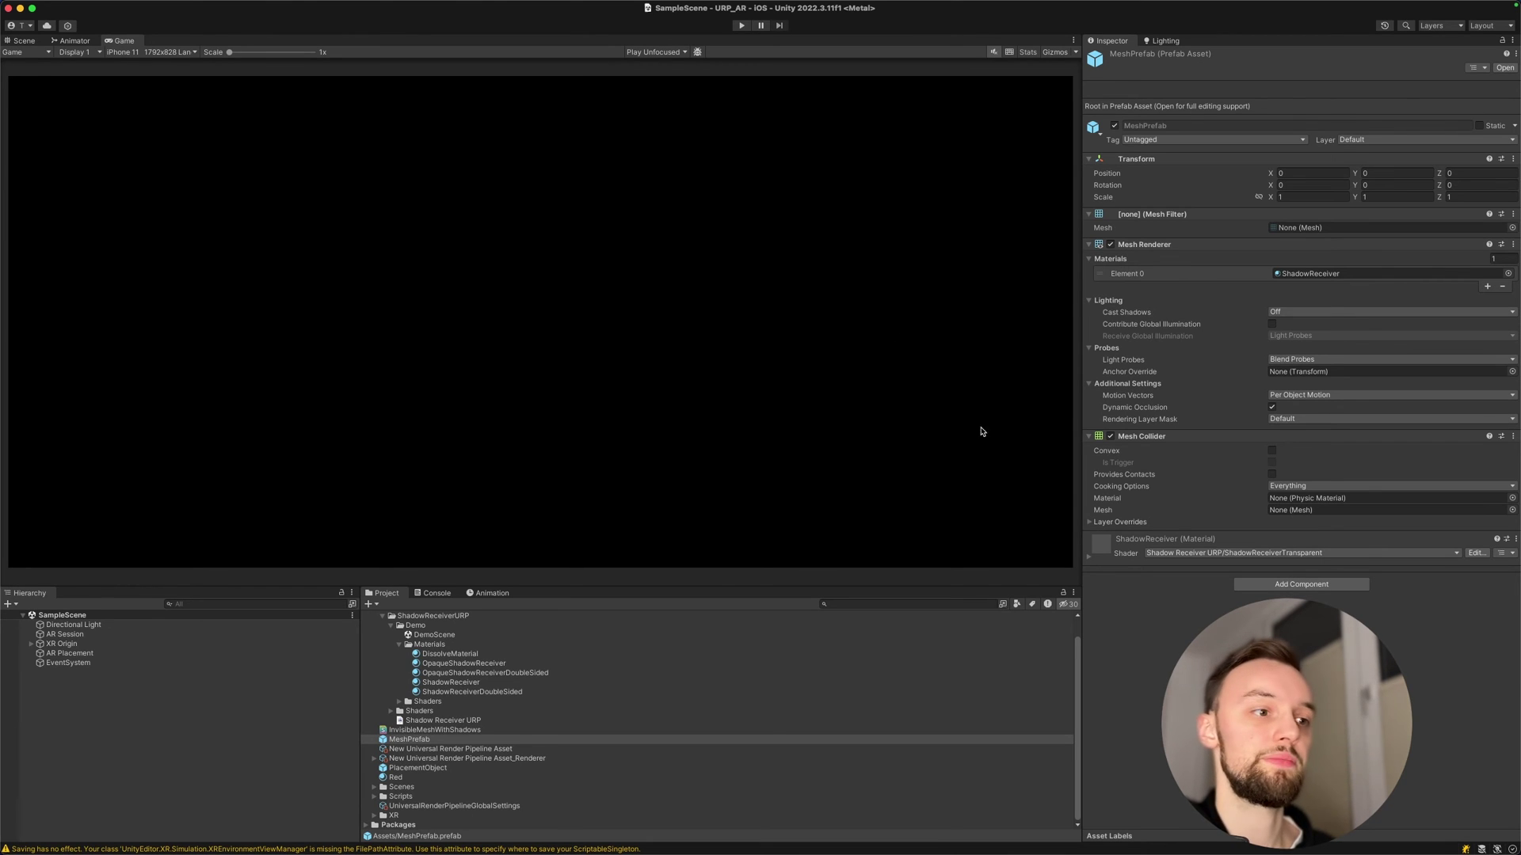
Search the whole project, packages included, for "urp", examine the LightshipURP_Renderer and LightshipURP assets, and clear the search
click(857, 604)
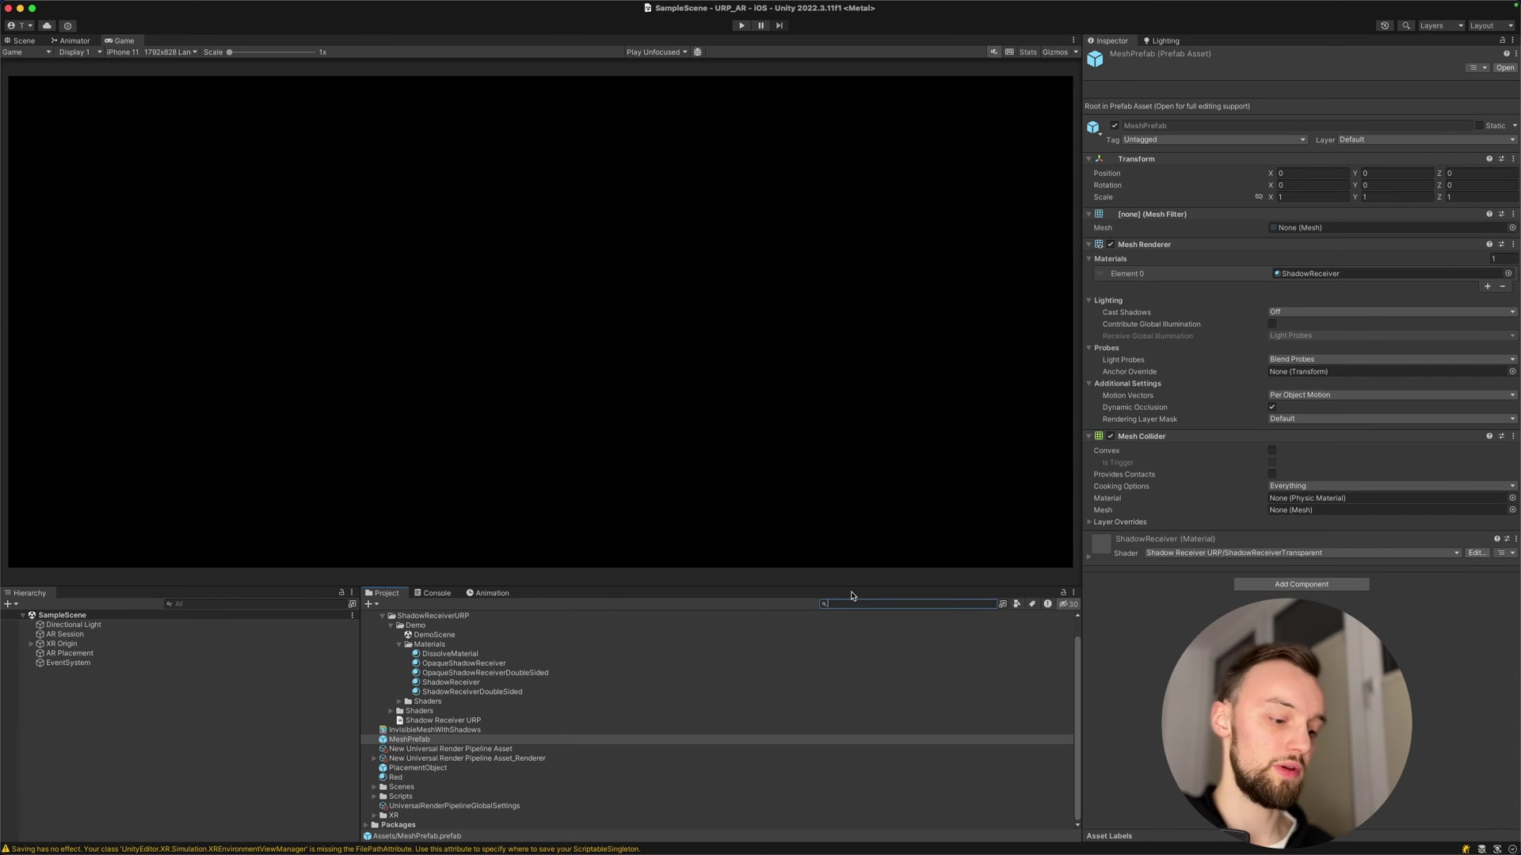
text(urp)
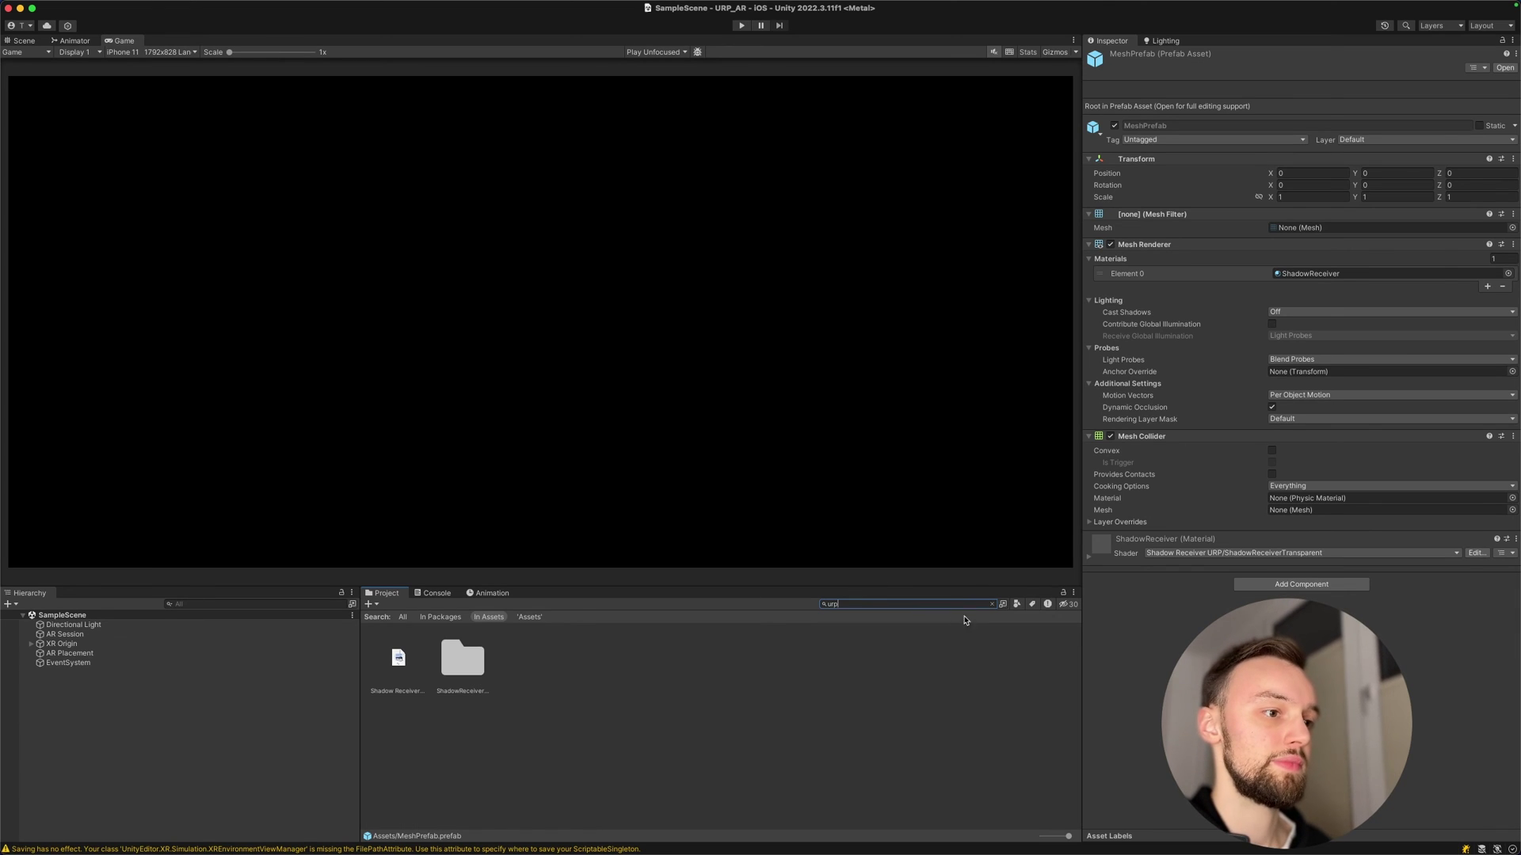
click(403, 617)
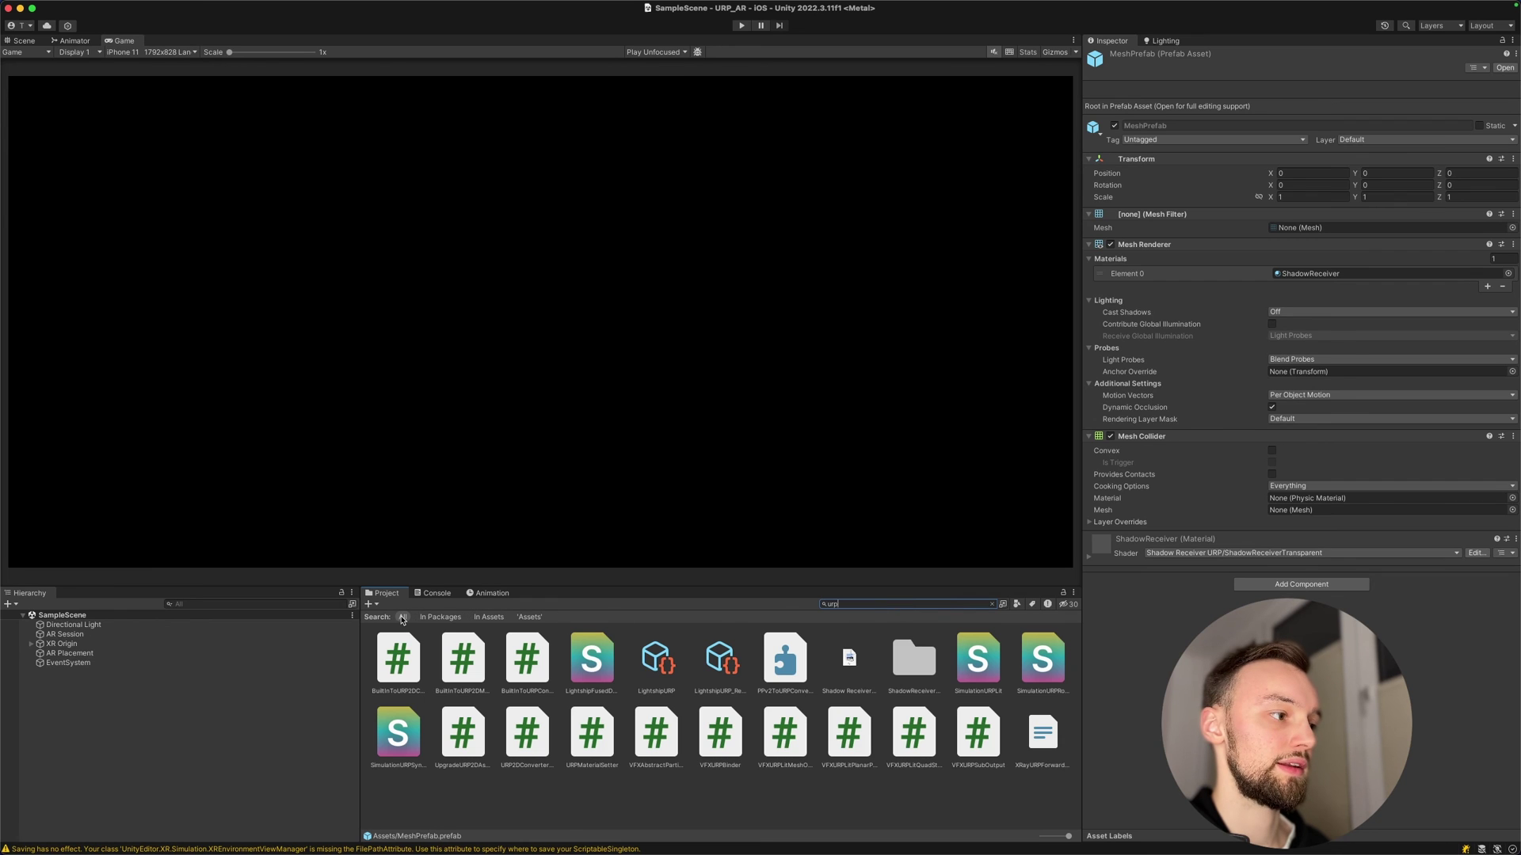
click(1066, 605)
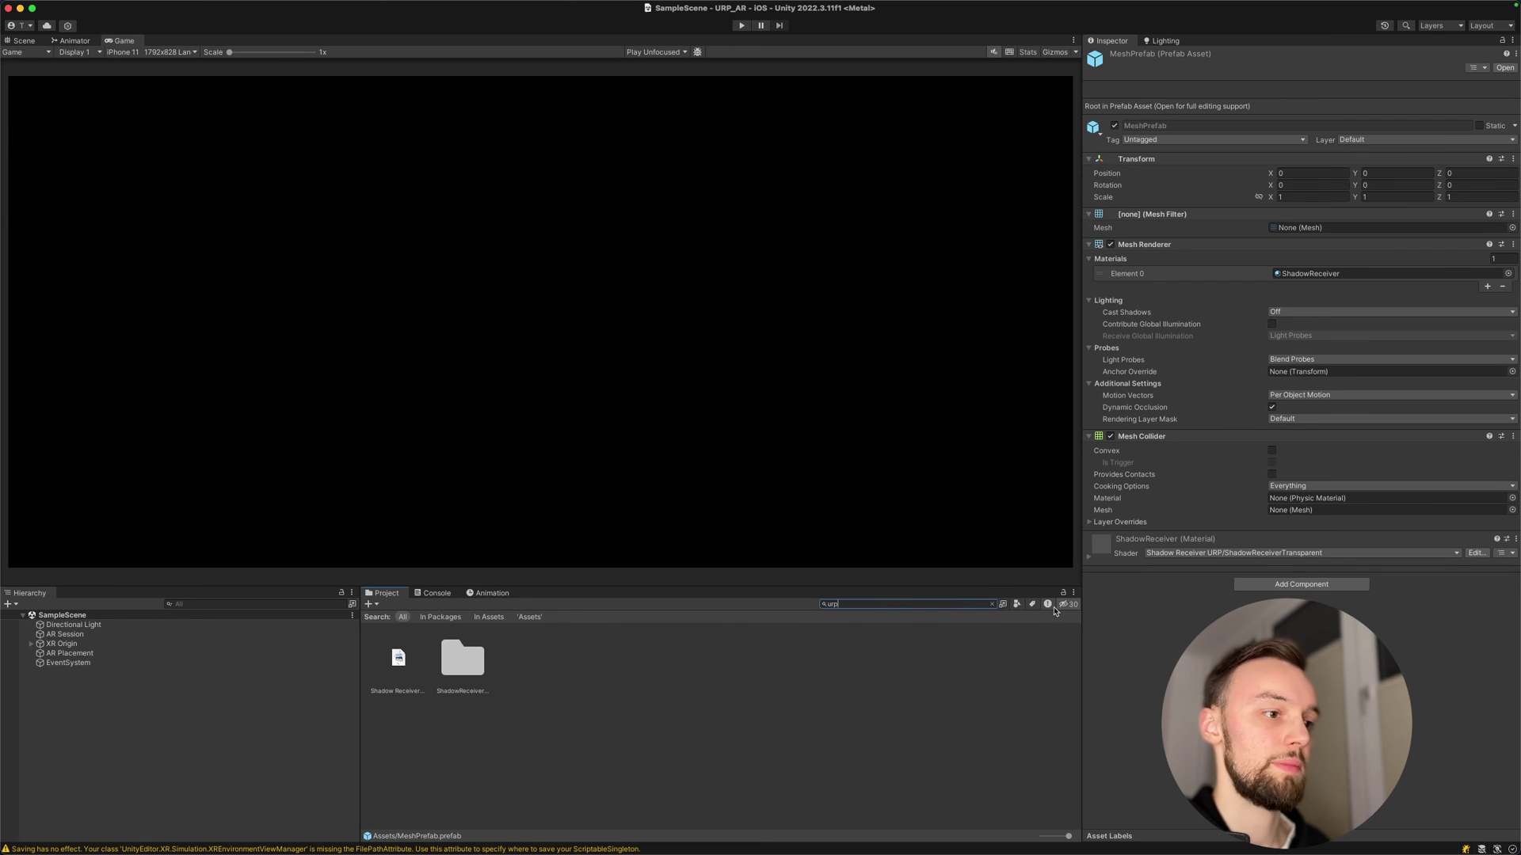
click(1068, 605)
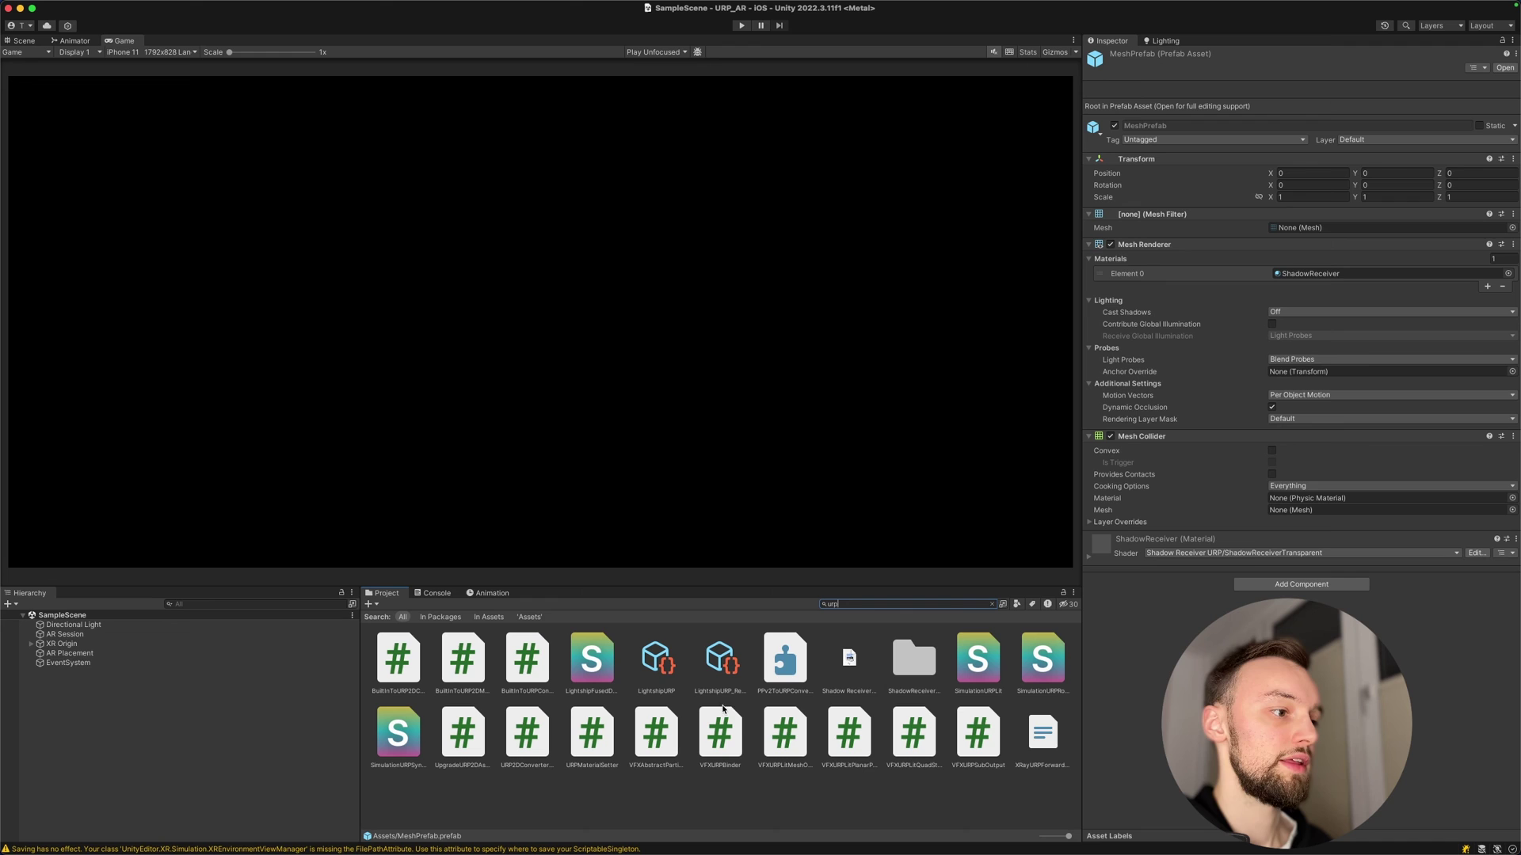
click(718, 661)
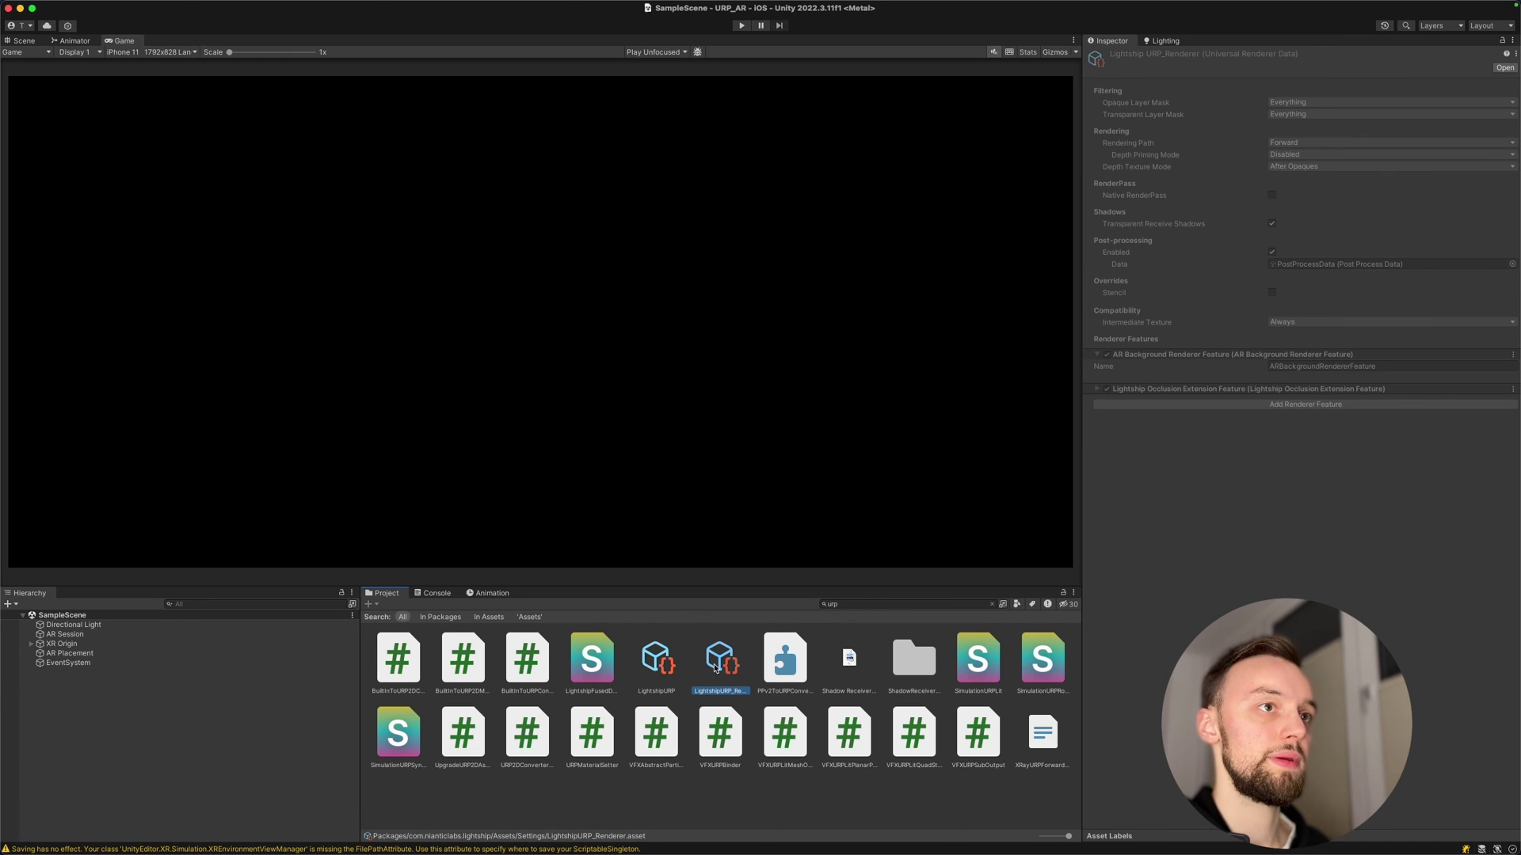
click(665, 671)
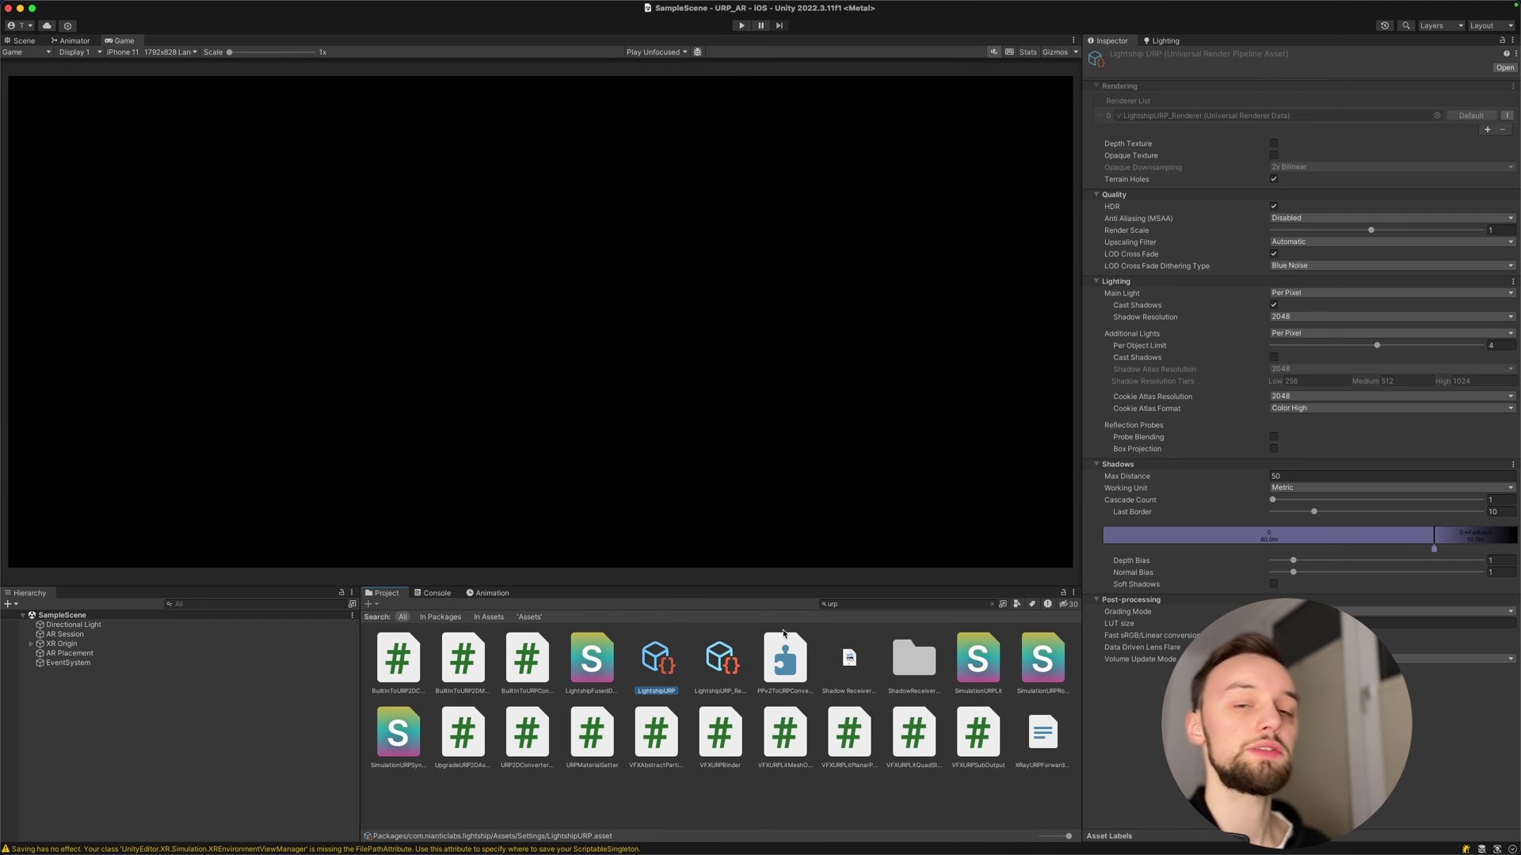
click(991, 605)
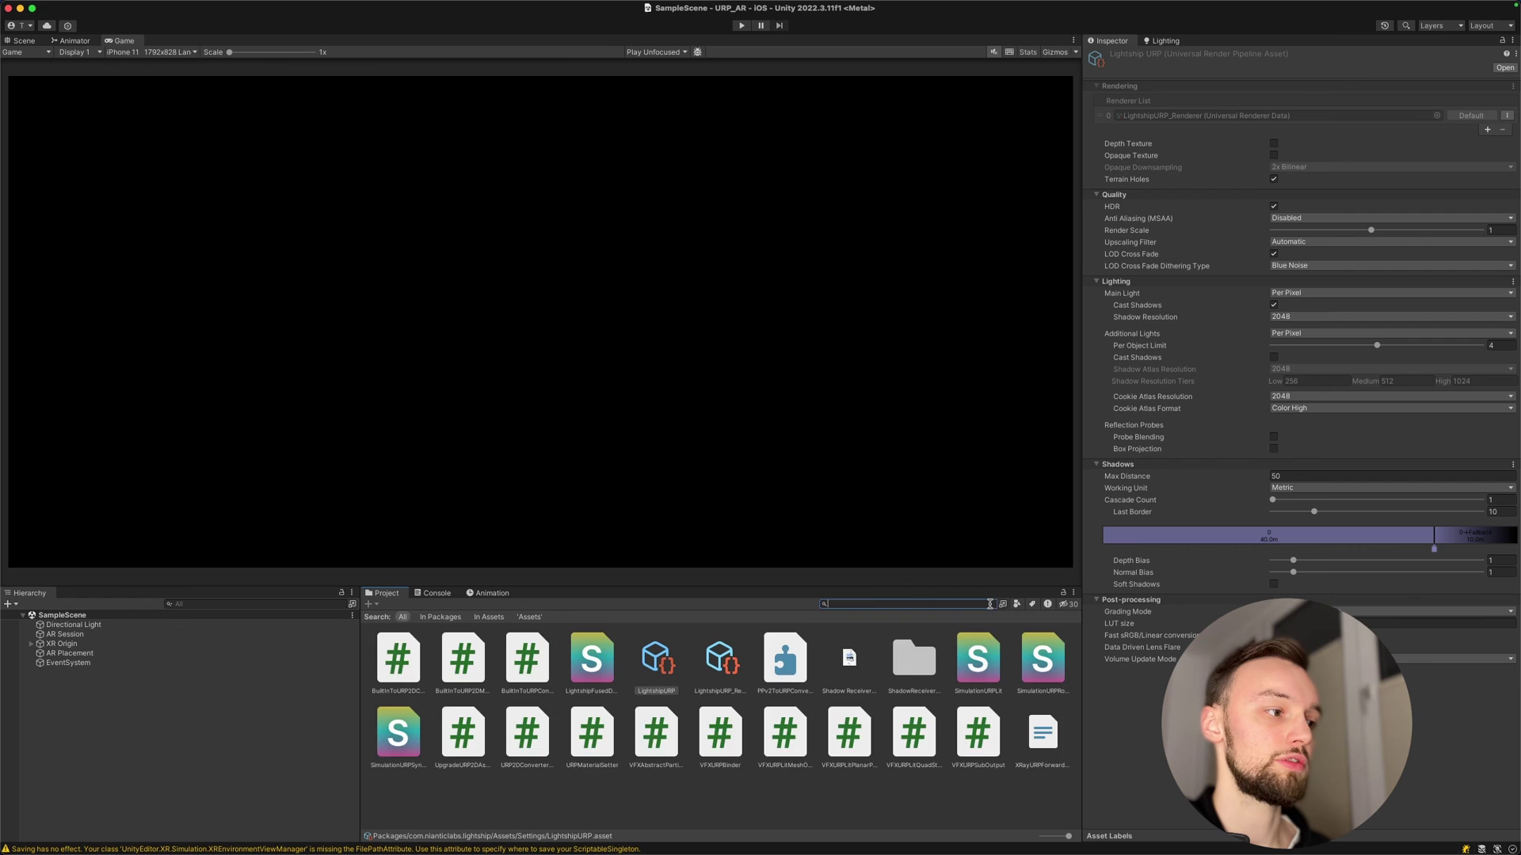
Examine the renderer features that can be added to New Universal Render Pipeline Asset_Renderer, including Lightship Occlusion Extension Feature, without adding any
click(520, 615)
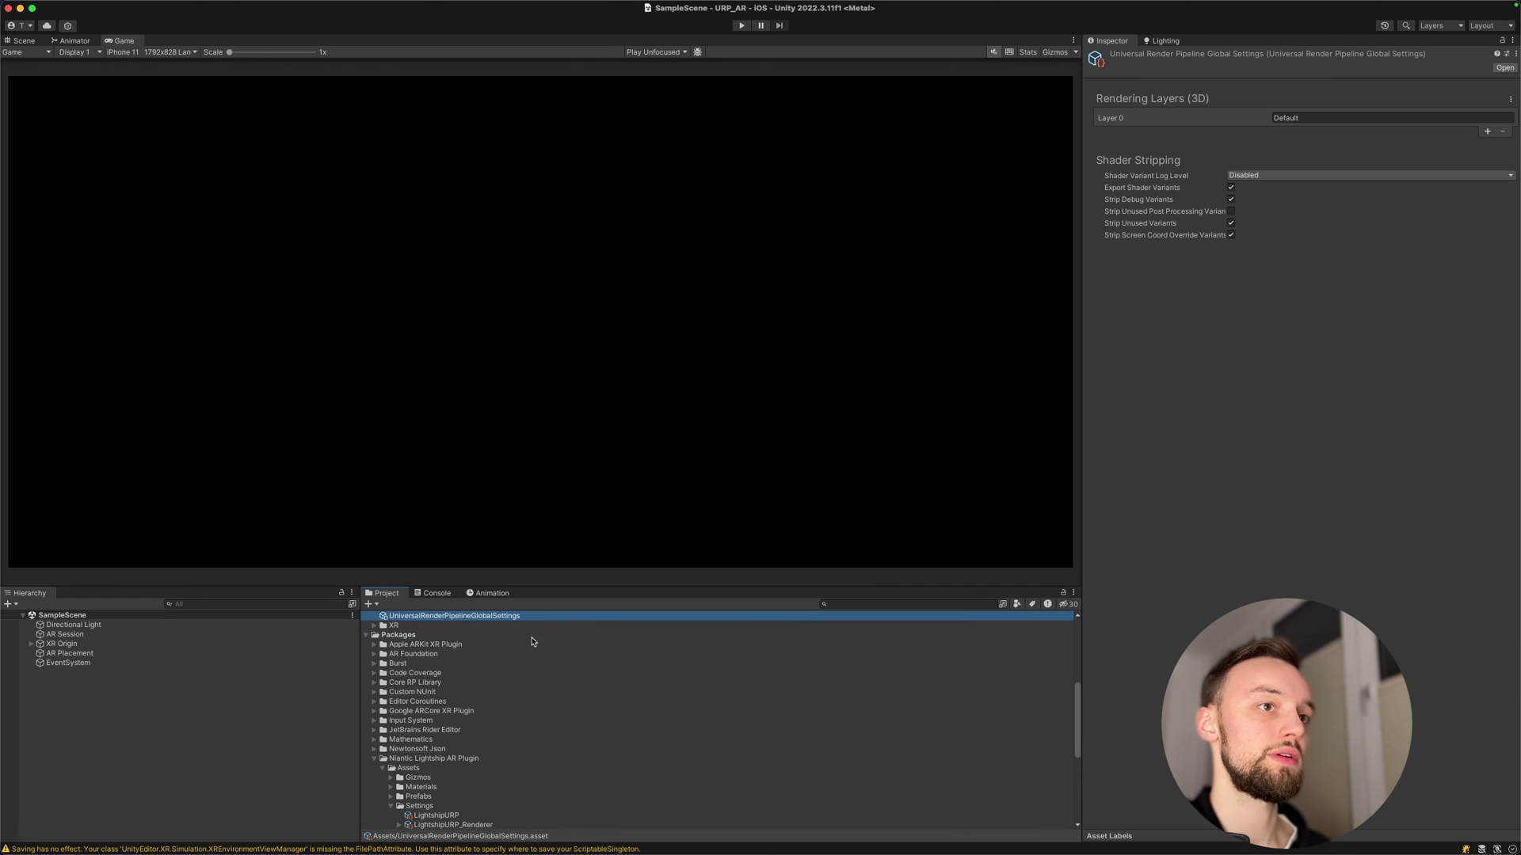
scroll(533, 642, up, 4)
scroll(434, 639, up, 3)
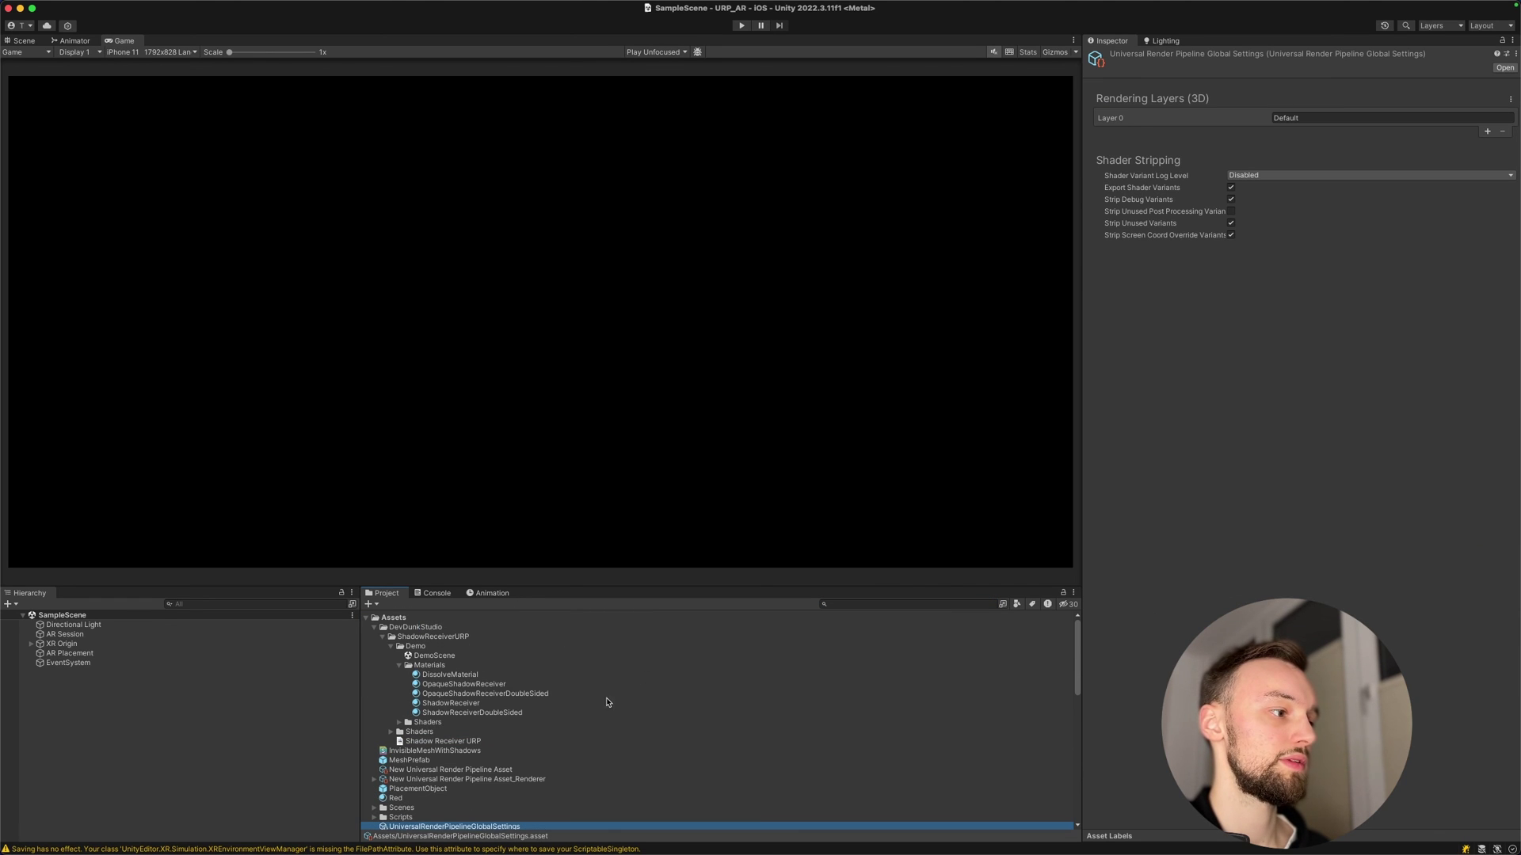
click(1064, 604)
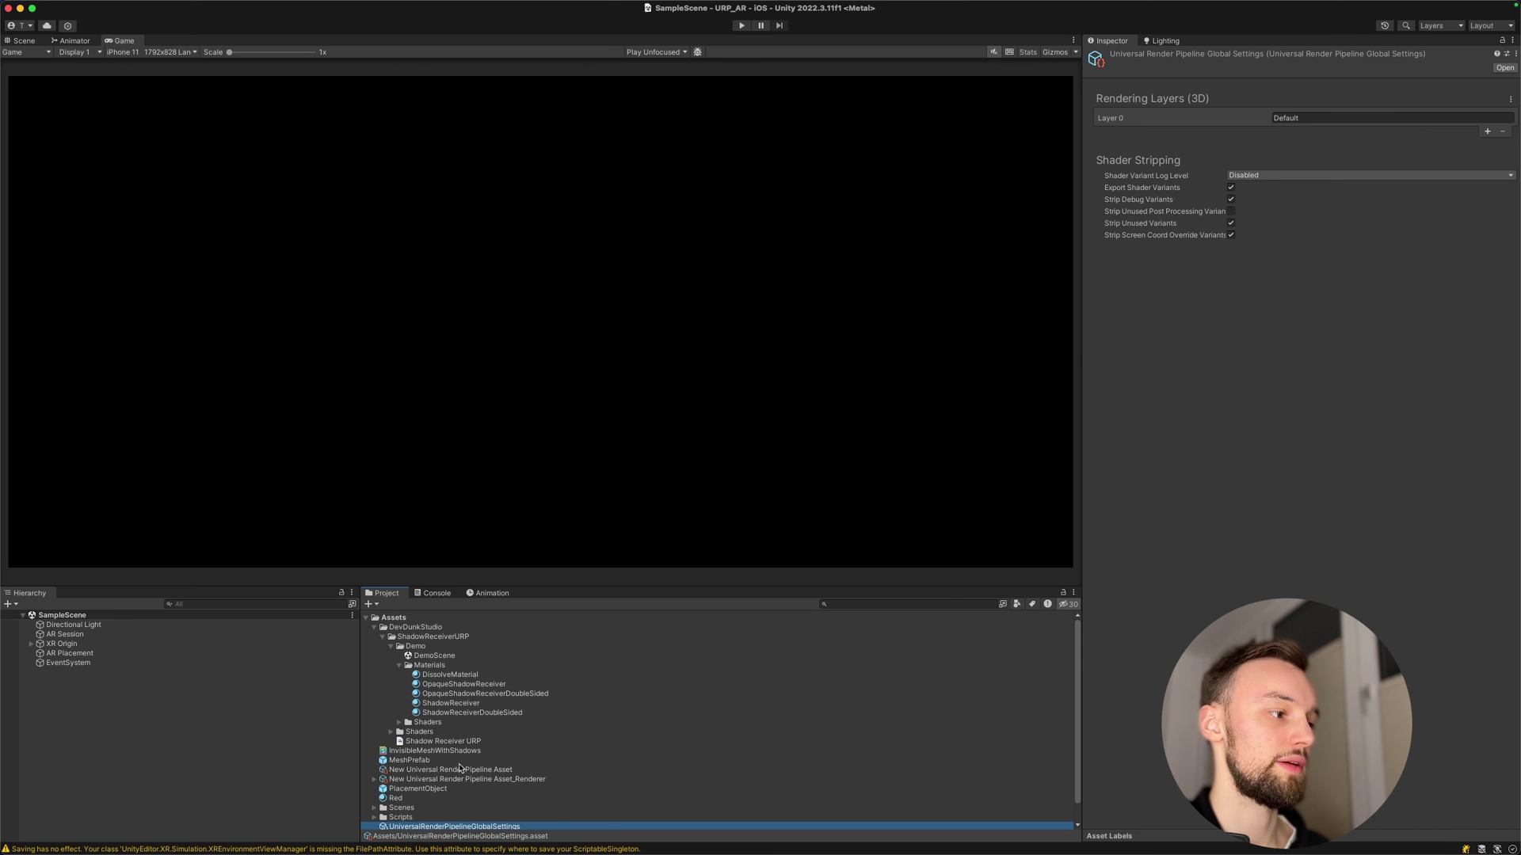
click(465, 779)
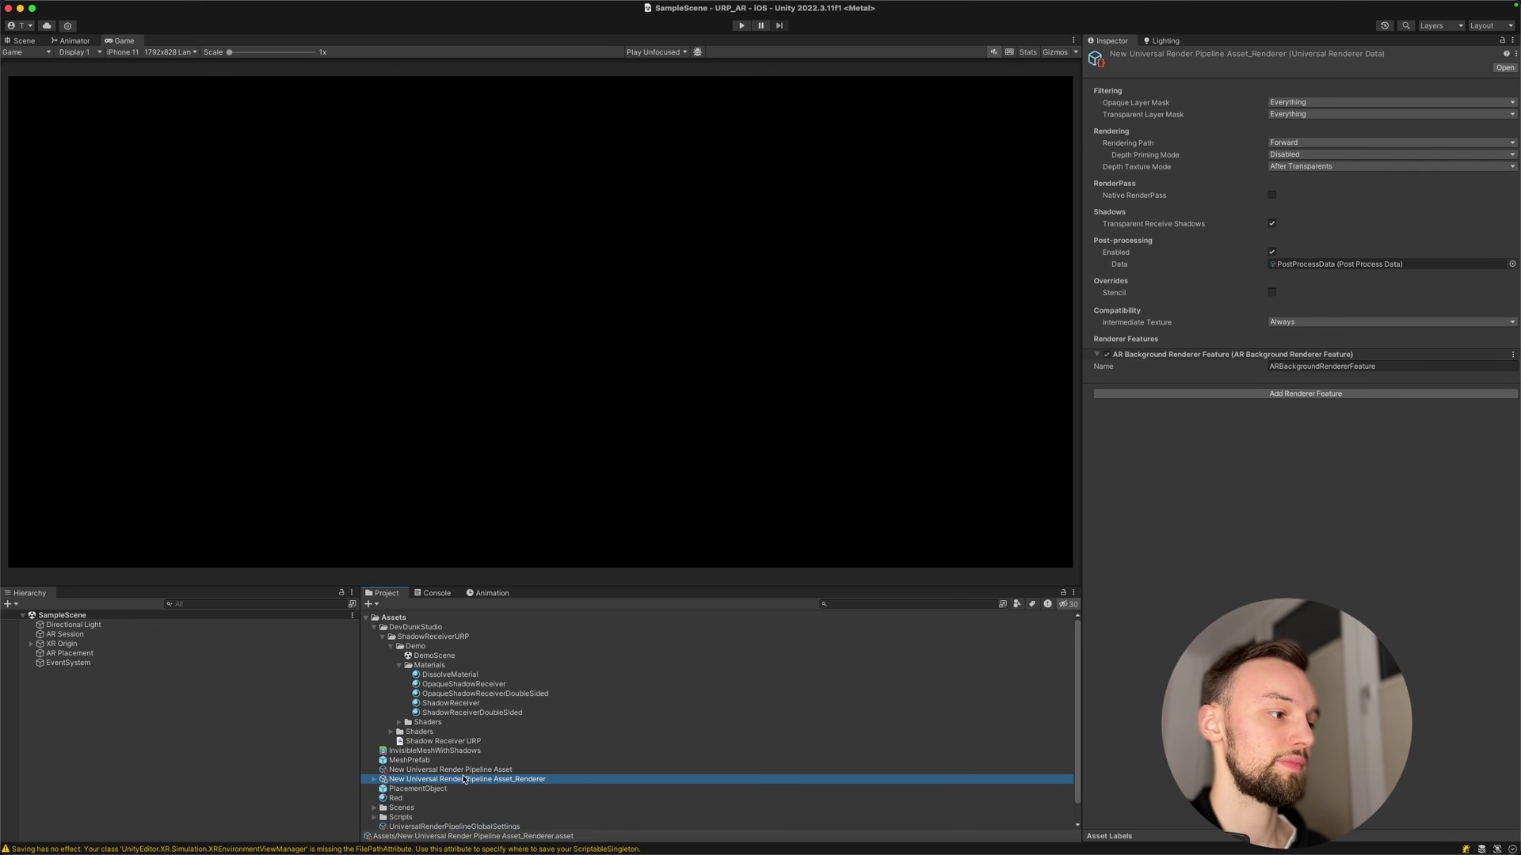
click(1330, 394)
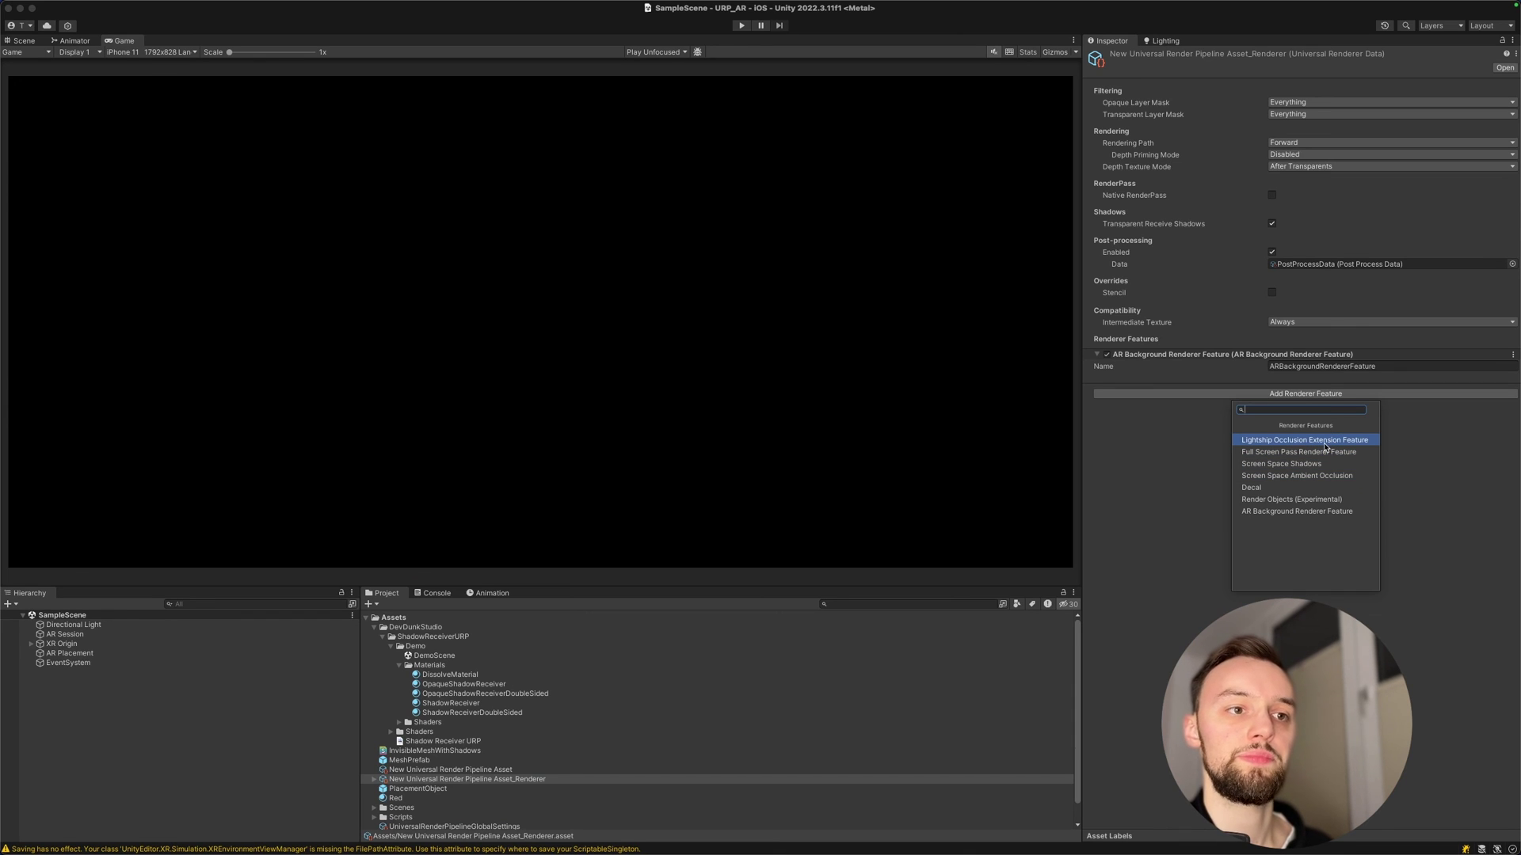
click(1483, 455)
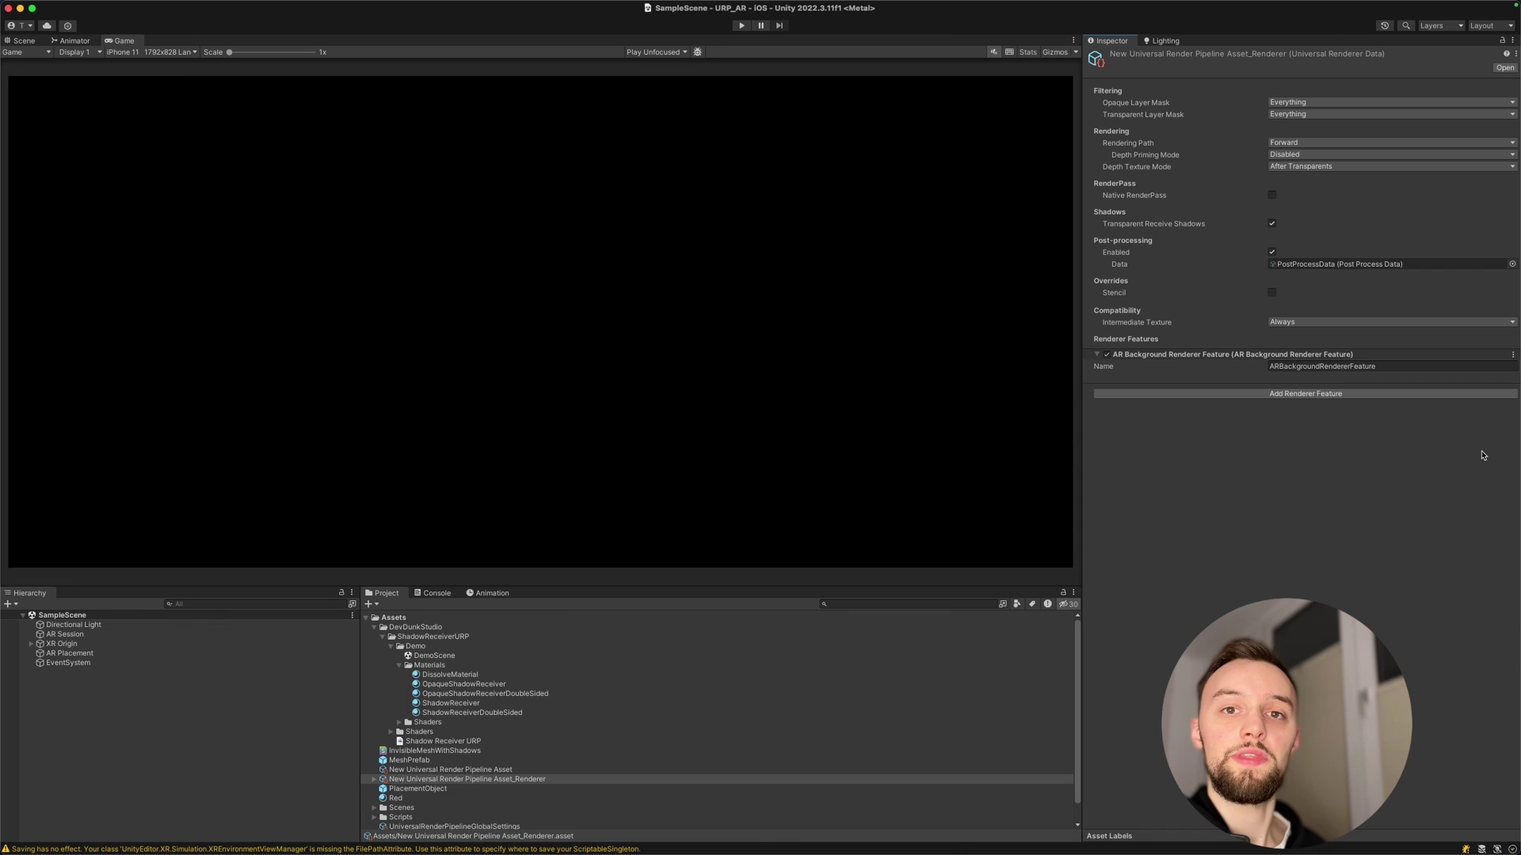